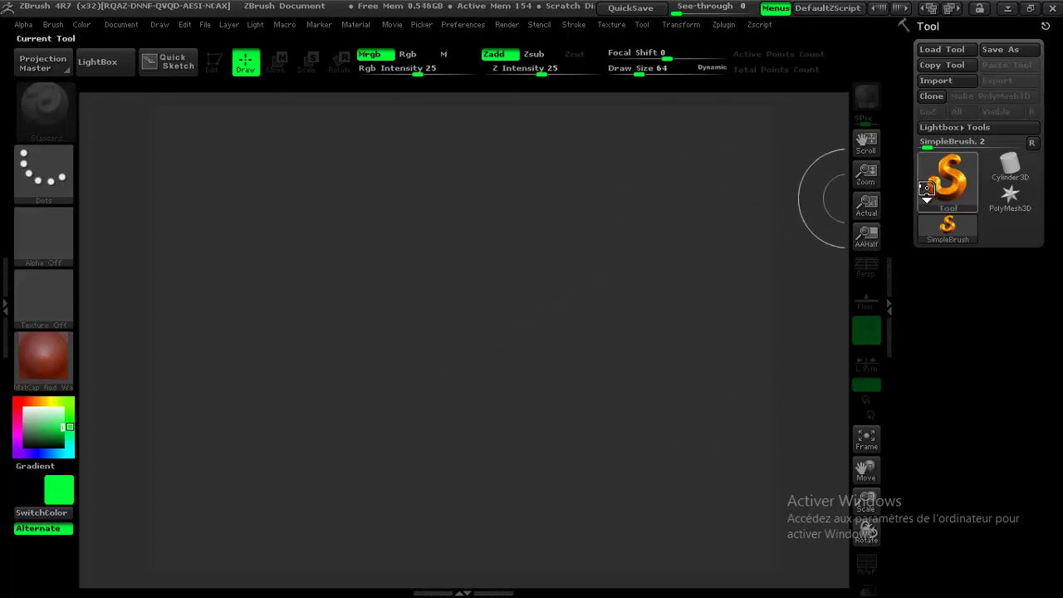
# - Pick Cylinder3D from the Tool list and draw it onto the canvas
pyautogui.click(946, 179)
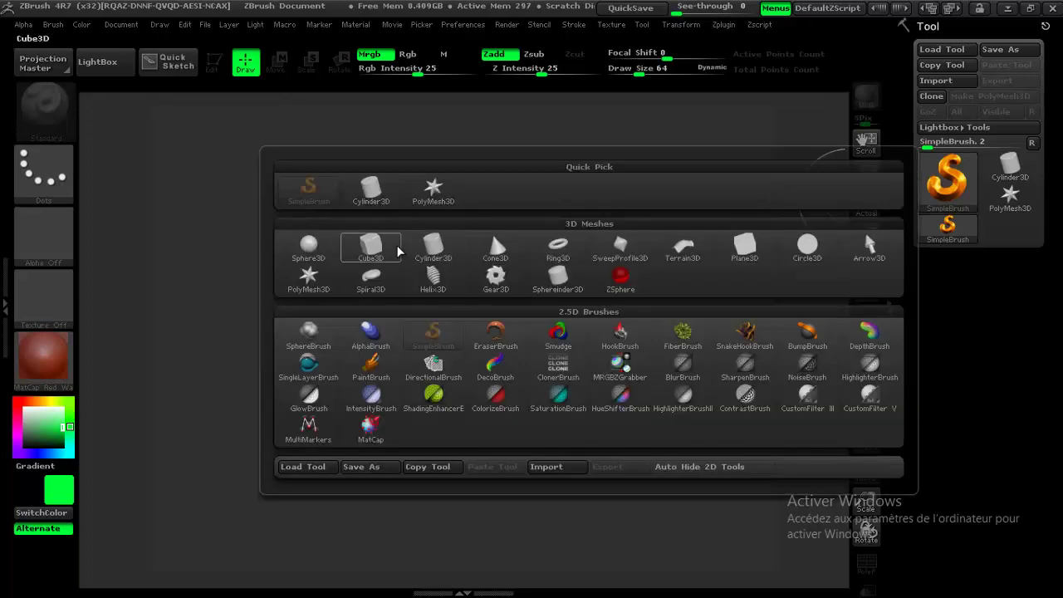
pyautogui.click(447, 249)
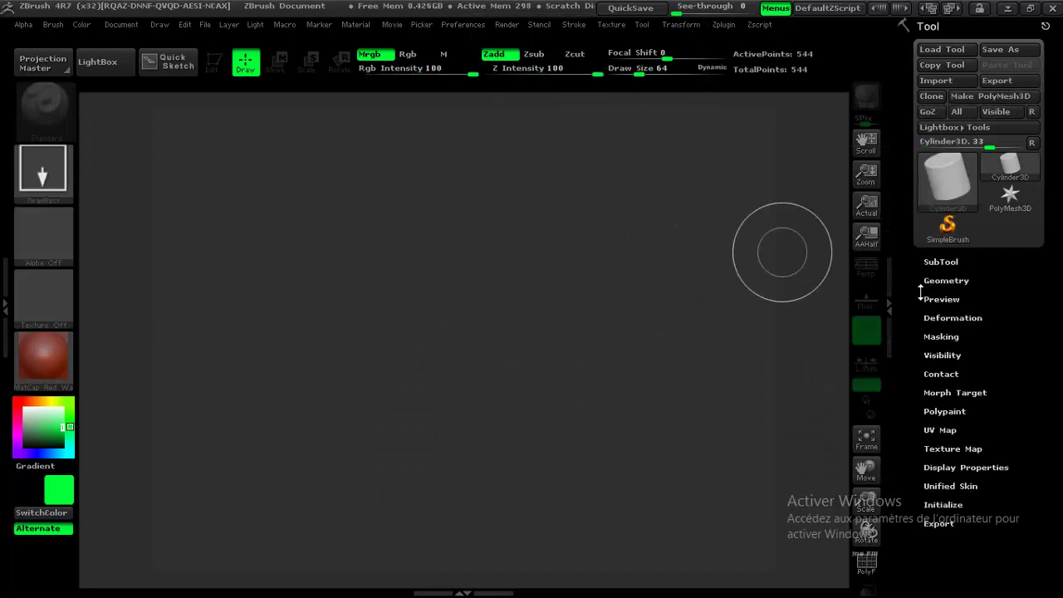
pyautogui.moveTo(454, 336)
pyautogui.mouseDown()
pyautogui.moveTo(465, 378)
pyautogui.moveTo(453, 478)
pyautogui.mouseUp()
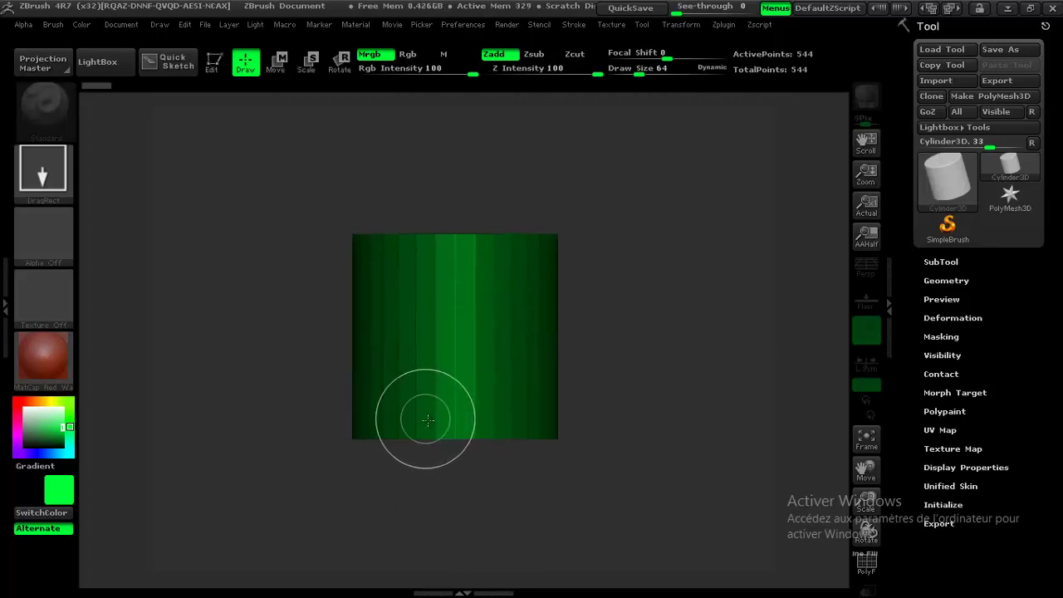
# - Enter Edit mode and flatten the cylinder into a disc with Initialize Z Size 10
pyautogui.press('t')
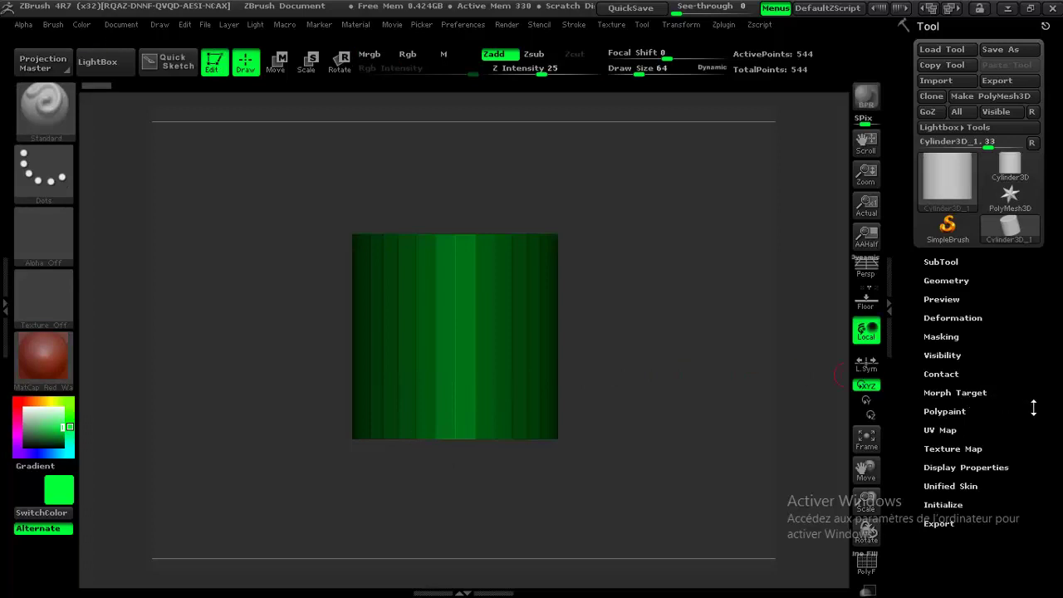
pyautogui.moveTo(1033, 408); pyautogui.dragTo(1032, 229)
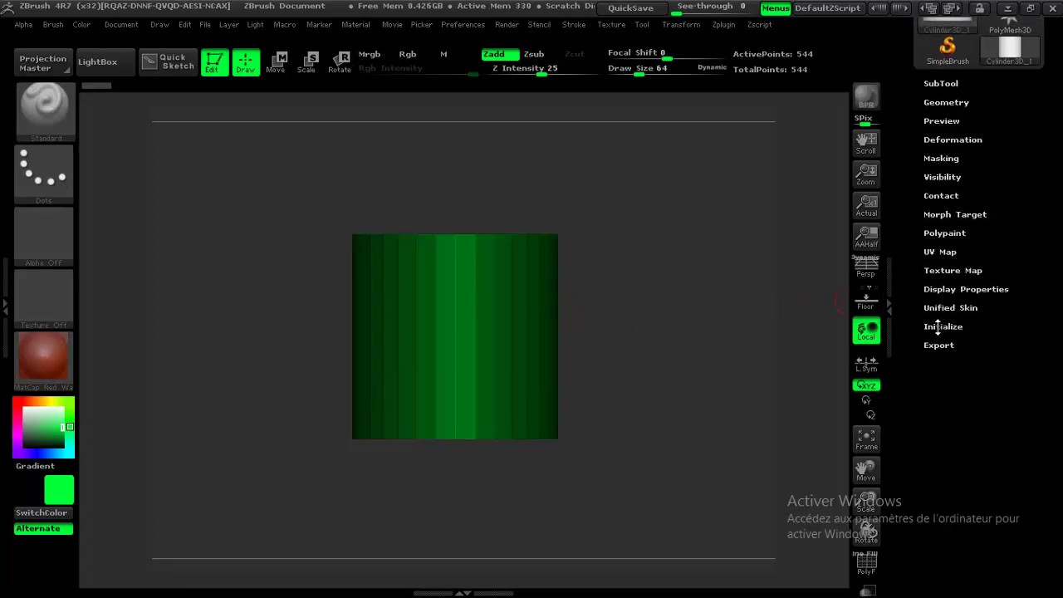
pyautogui.click(938, 326)
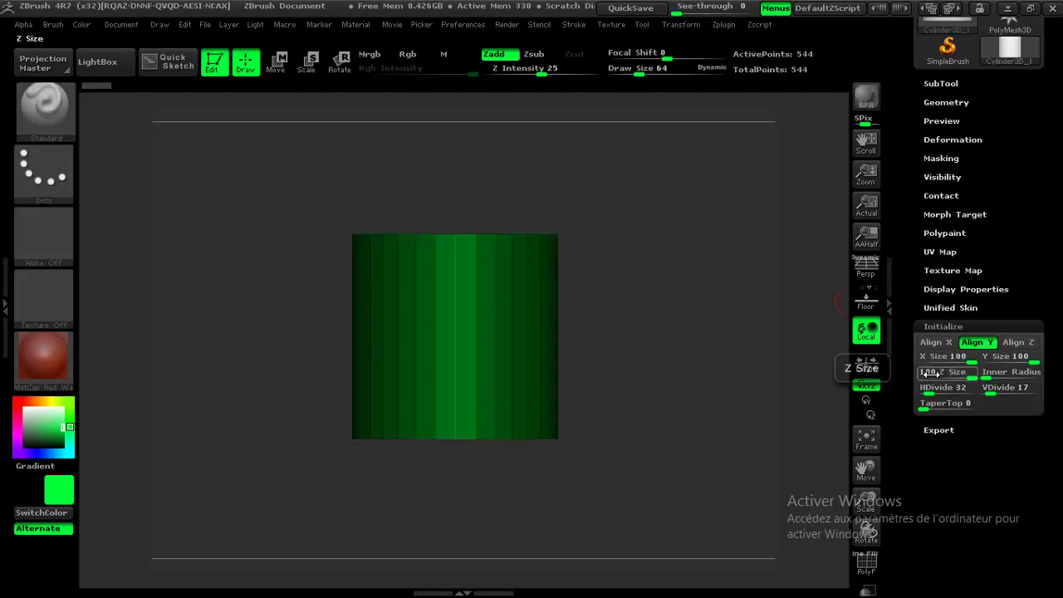
pyautogui.moveTo(934, 371); pyautogui.dragTo(928, 375)
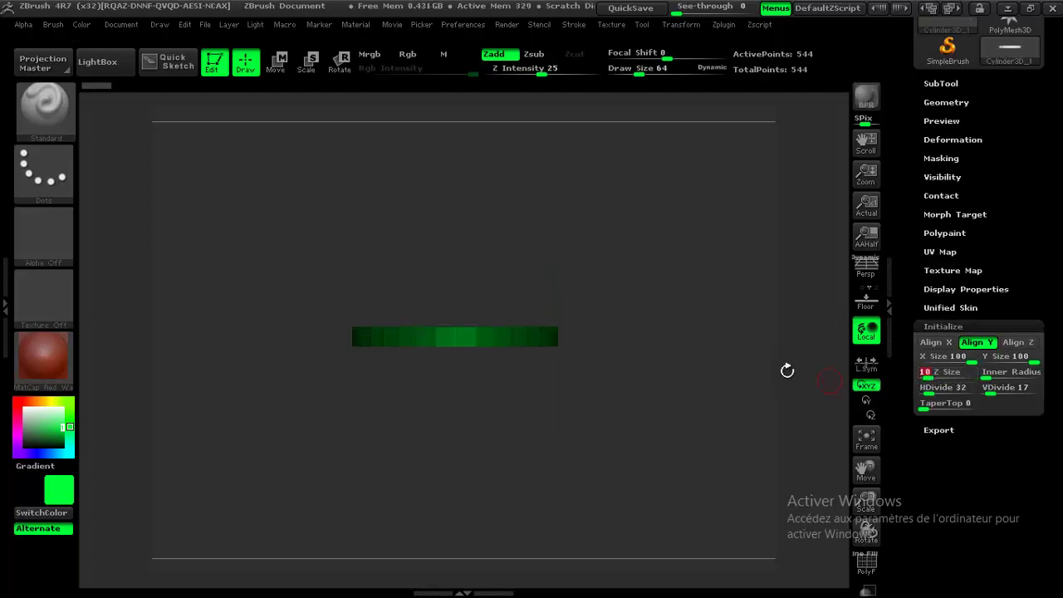
pyautogui.moveTo(669, 278); pyautogui.dragTo(708, 370)
# - Show the PolyF wireframe, set the main colour to white, and lower VDivide to 3
pyautogui.click(866, 564)
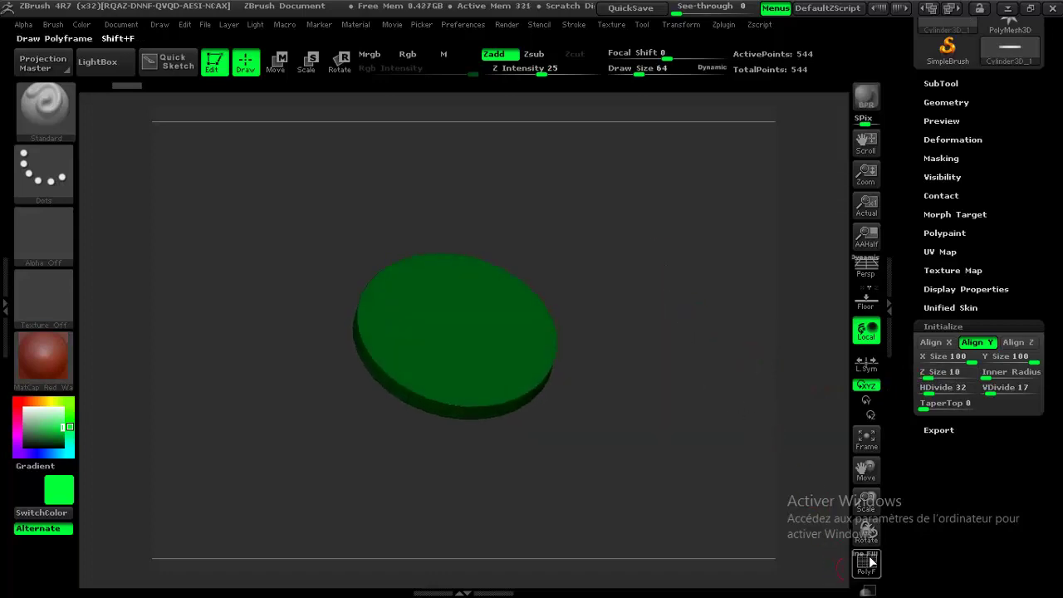
pyautogui.moveTo(560, 253)
pyautogui.mouseDown()
pyautogui.moveTo(640, 268)
pyautogui.moveTo(589, 325)
pyautogui.mouseUp()
pyautogui.click(24, 407)
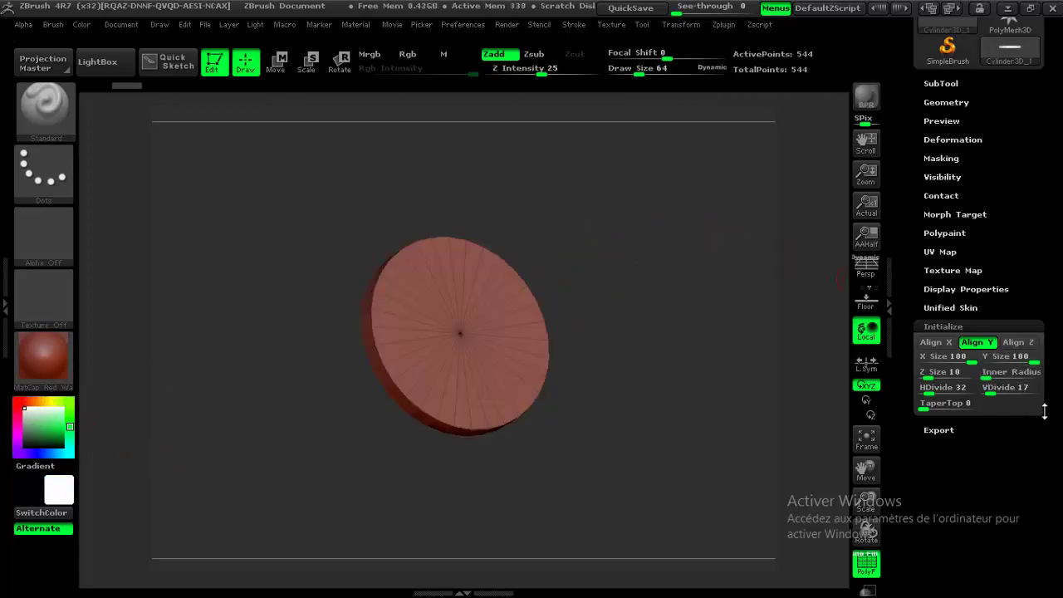
pyautogui.moveTo(994, 395); pyautogui.dragTo(988, 396)
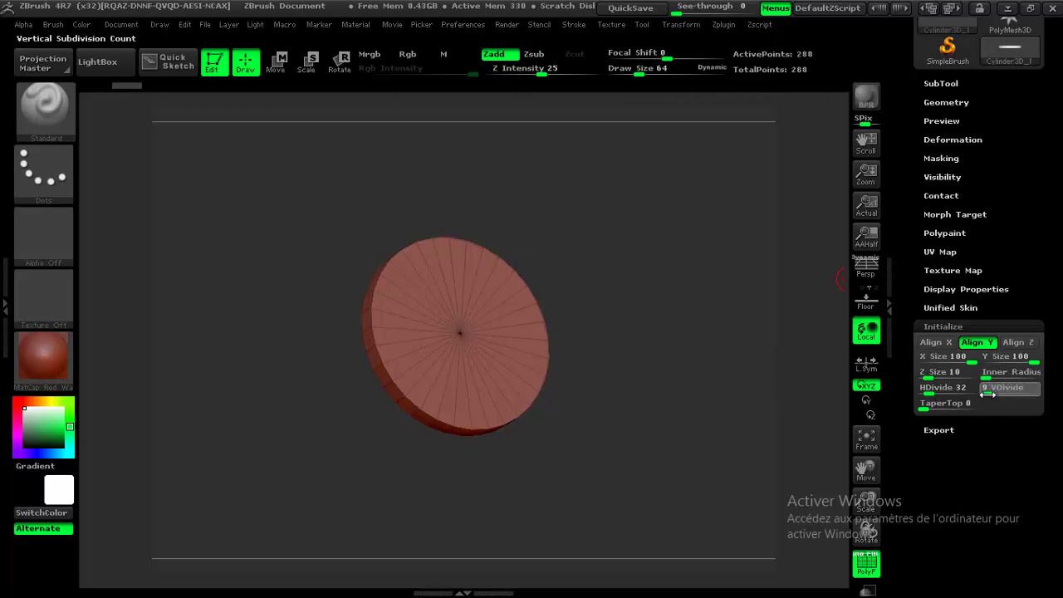
pyautogui.moveTo(986, 395); pyautogui.dragTo(988, 395)
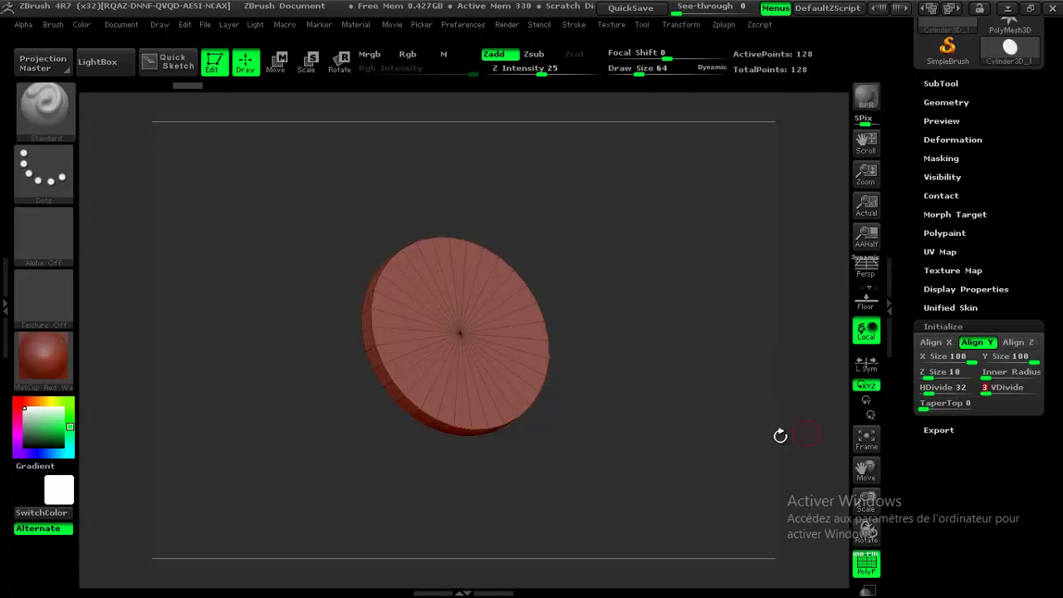
# - Set Initialize VDivide to 4 and HDivide to 8, viewing the octagon face-on
pyautogui.moveTo(751, 430); pyautogui.dragTo(803, 424)
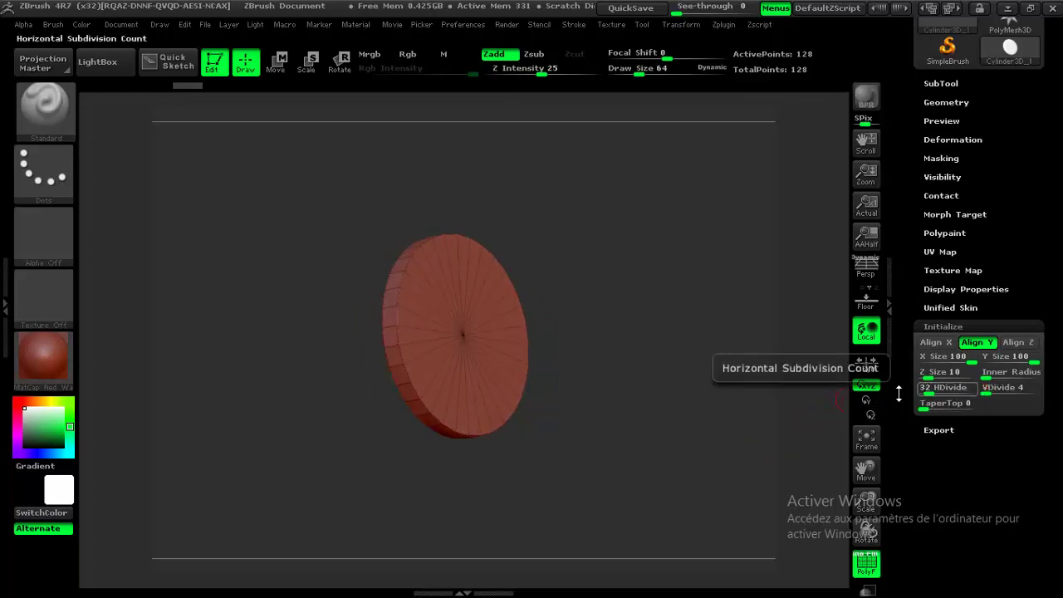
pyautogui.moveTo(923, 388); pyautogui.dragTo(903, 399)
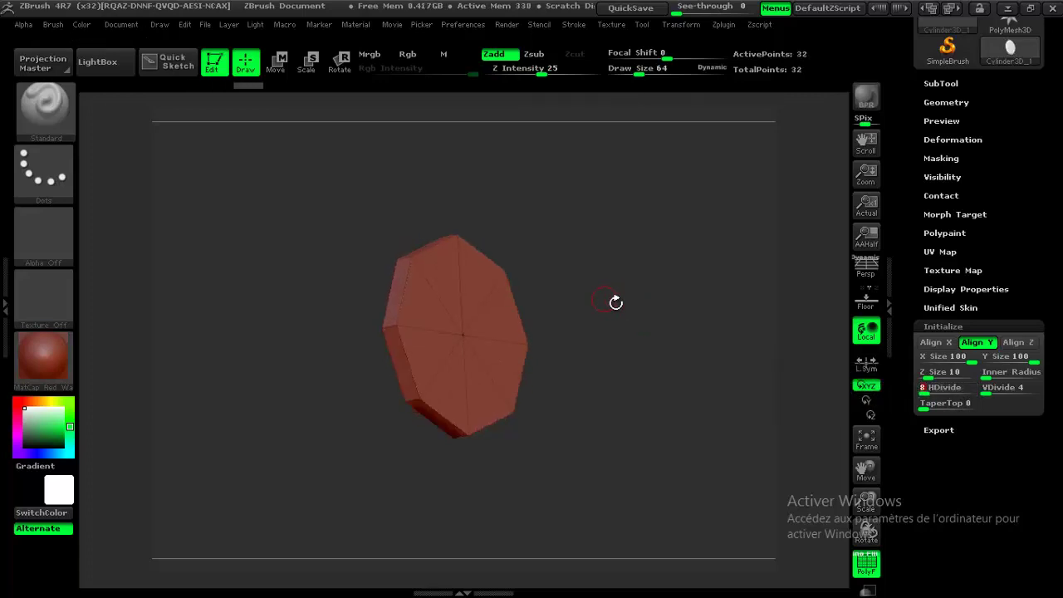
pyautogui.moveTo(616, 301)
pyautogui.mouseDown()
pyautogui.moveTo(673, 304)
pyautogui.moveTo(620, 314)
pyautogui.moveTo(675, 298)
pyautogui.mouseUp()
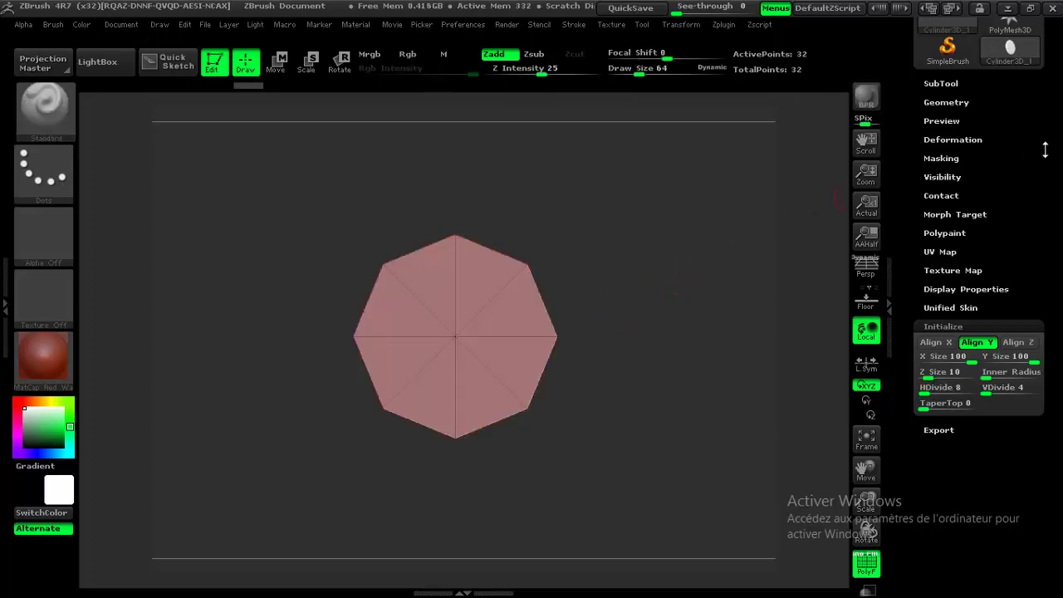
pyautogui.moveTo(1044, 149); pyautogui.dragTo(1061, 282)
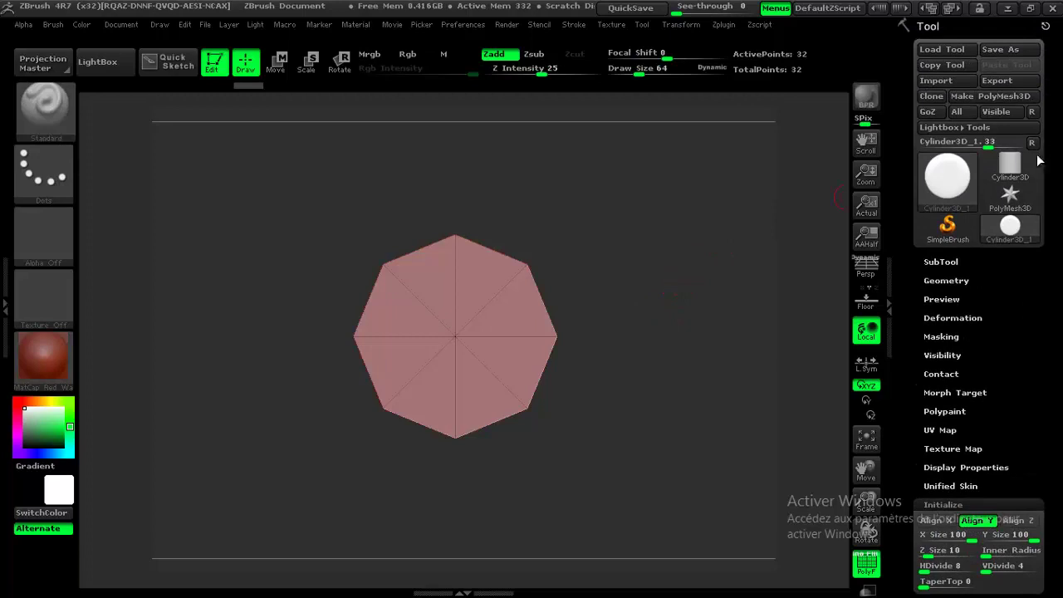
# - Convert the octagon to a PolyMesh3D and activate X symmetry in Transform
pyautogui.click(1025, 100)
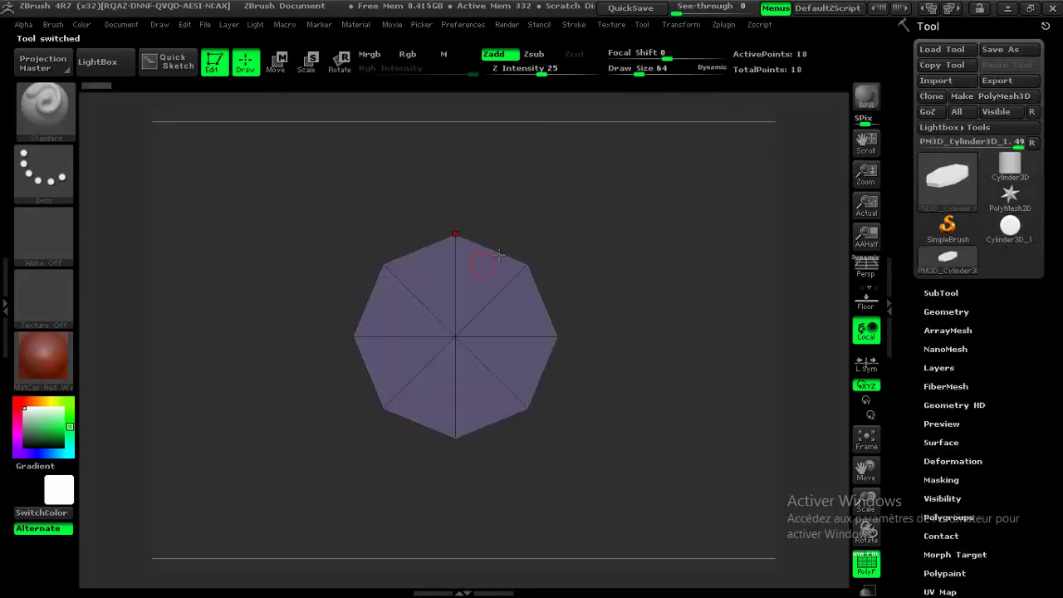
pyautogui.click(680, 24)
pyautogui.click(685, 30)
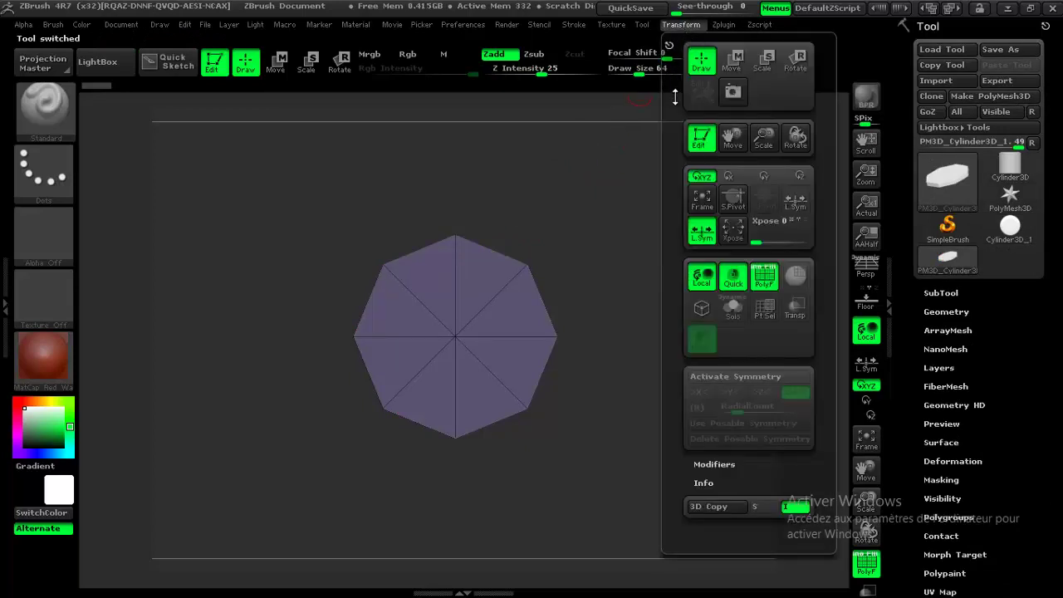
pyautogui.scroll(-1, 675, 97)
pyautogui.scroll(-1, 673, 93)
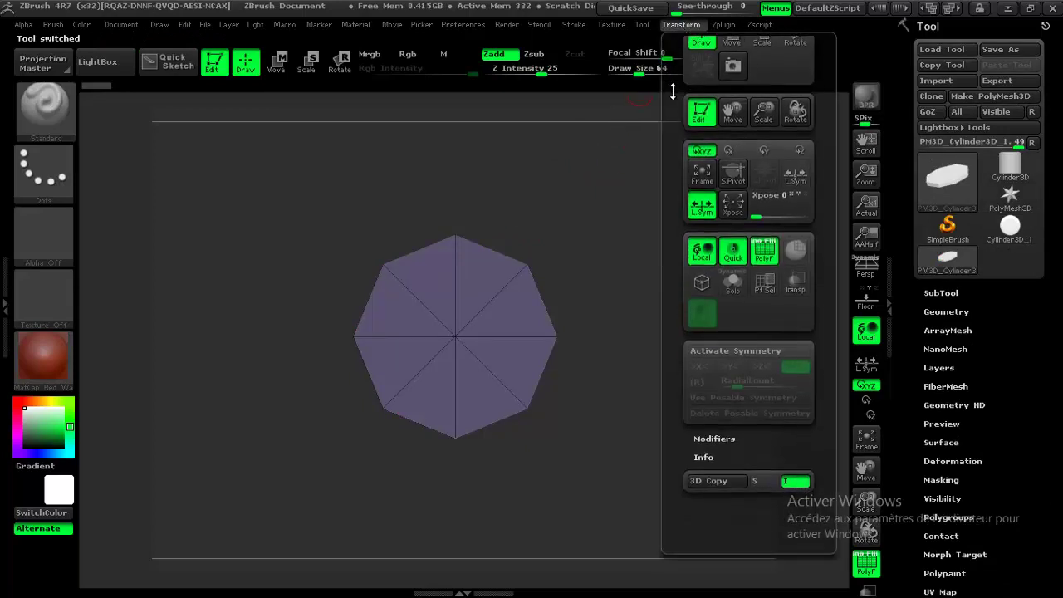
pyautogui.click(728, 352)
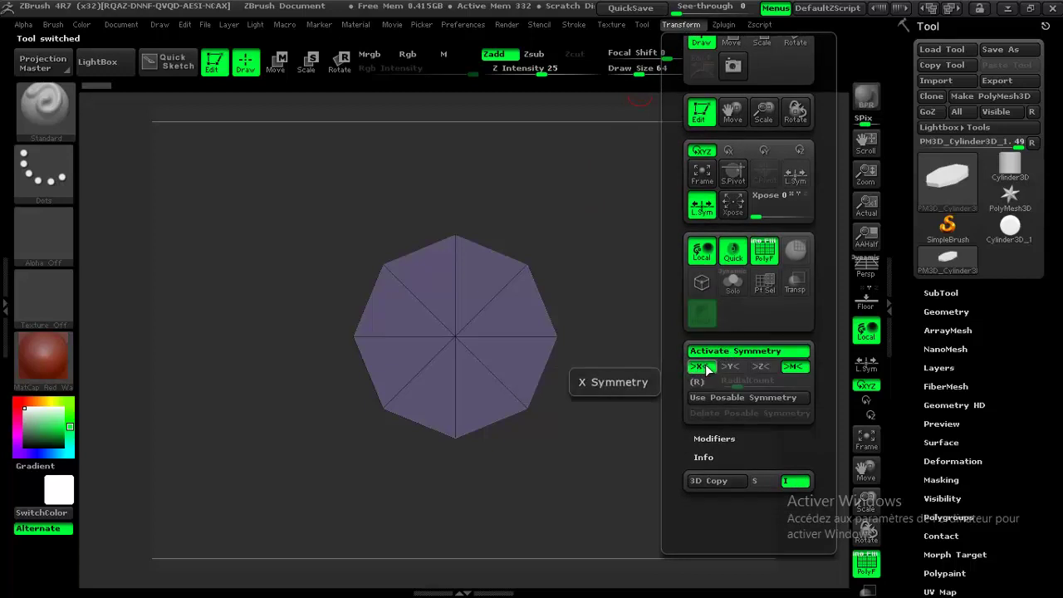
# - Turn the octagon front-facing, enlarge it, and bring up the sculpting brush library
pyautogui.moveTo(614, 304); pyautogui.dragTo(553, 333)
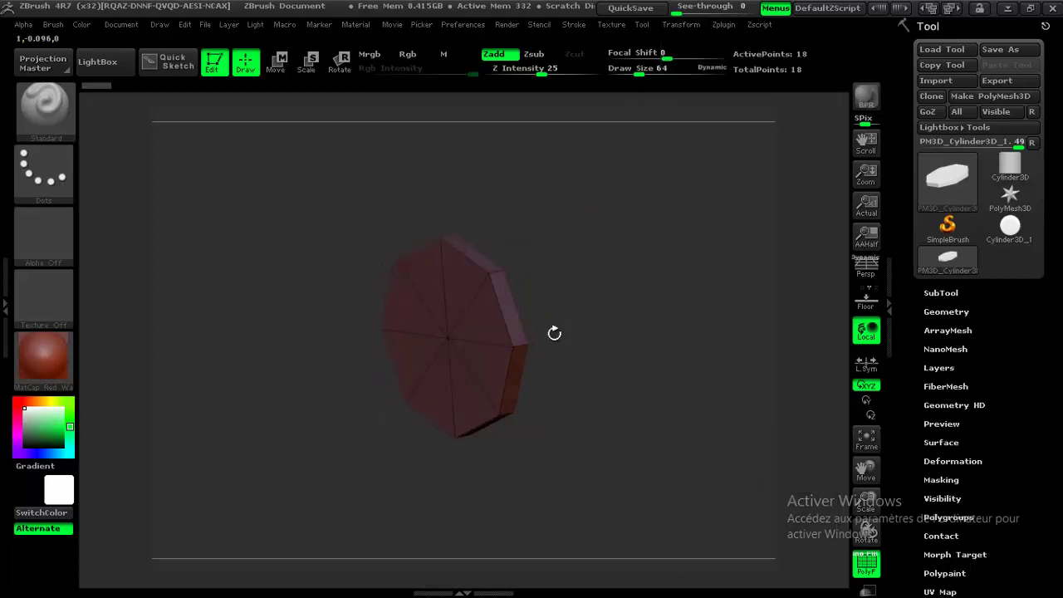
pyautogui.moveTo(603, 300)
pyautogui.mouseDown()
pyautogui.moveTo(659, 299)
pyautogui.moveTo(647, 293)
pyautogui.mouseUp()
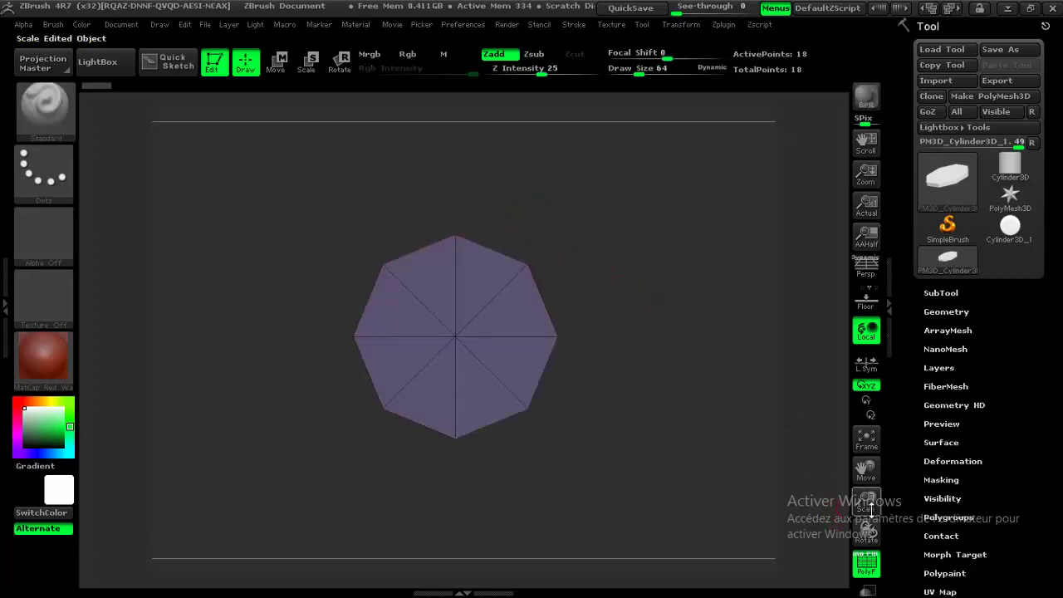
pyautogui.moveTo(866, 500); pyautogui.dragTo(866, 470)
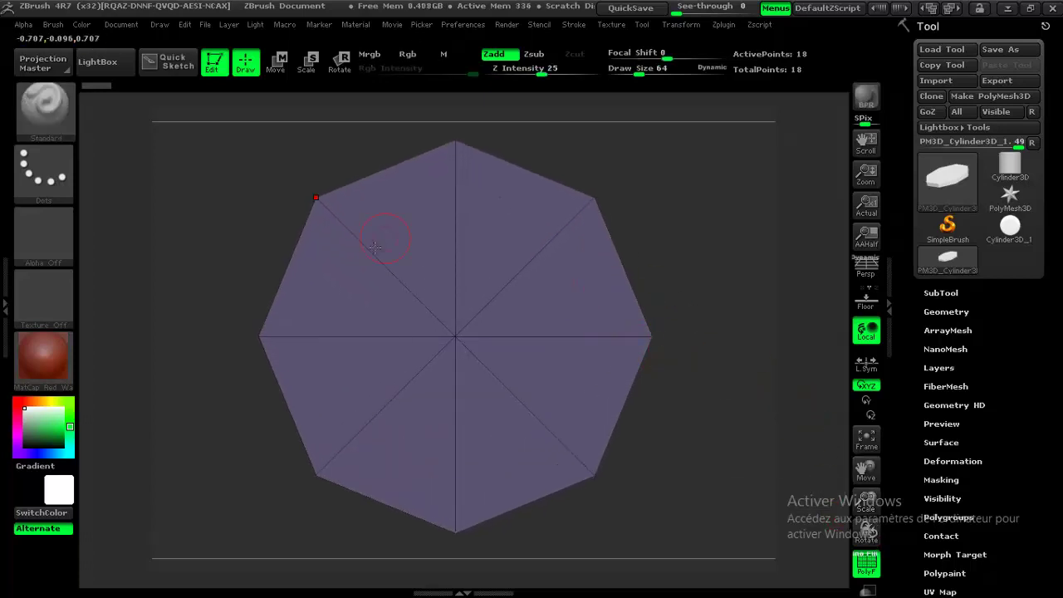
pyautogui.rightClick(457, 261)
pyautogui.click(393, 286)
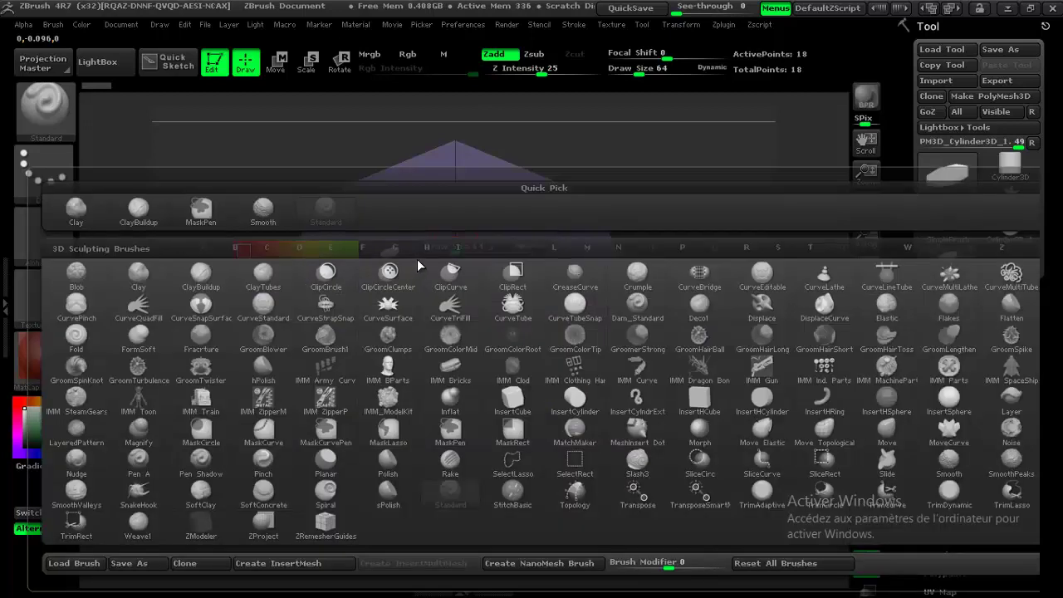
# - Switch to the Move brush at size 156 and pull the bottom, left and top vertices
pyautogui.click(887, 430)
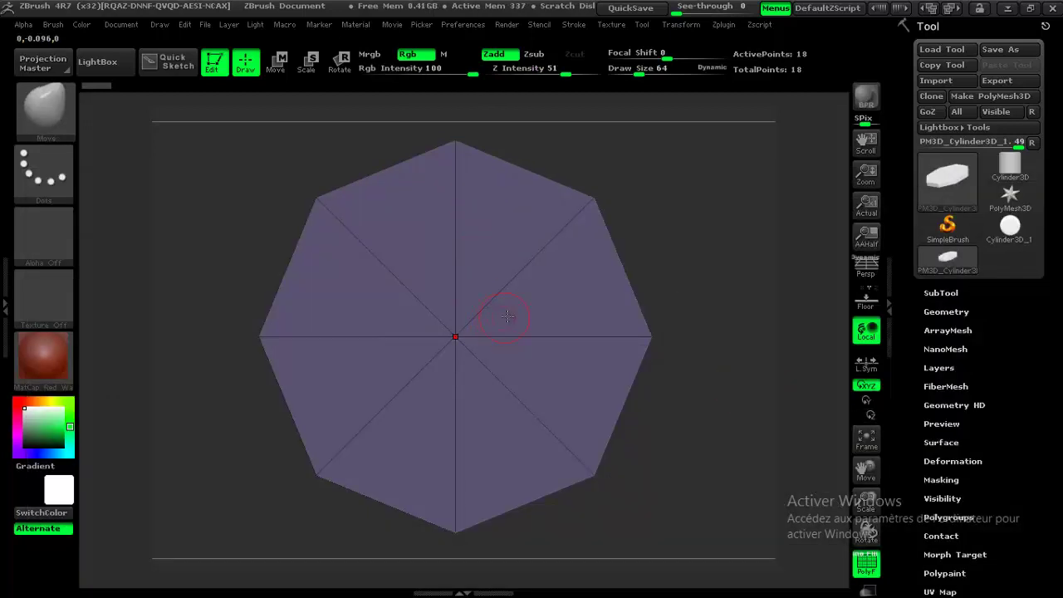
pyautogui.press('s')
pyautogui.moveTo(505, 314); pyautogui.dragTo(531, 314)
pyautogui.moveTo(474, 496); pyautogui.dragTo(360, 465)
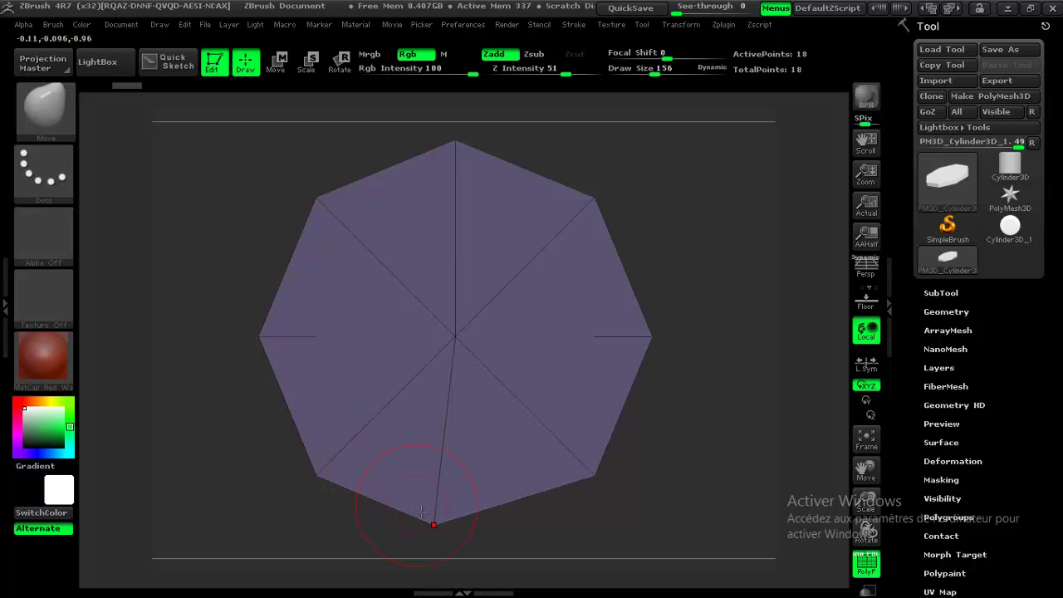
pyautogui.moveTo(421, 511); pyautogui.dragTo(400, 508)
pyautogui.moveTo(308, 470); pyautogui.dragTo(274, 461)
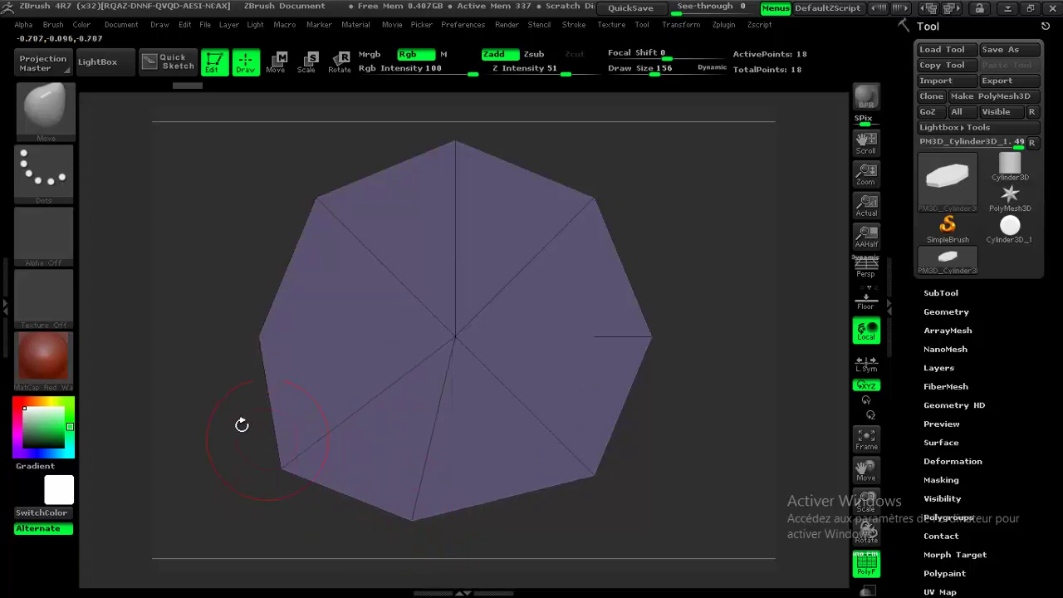
pyautogui.moveTo(331, 224); pyautogui.dragTo(382, 250)
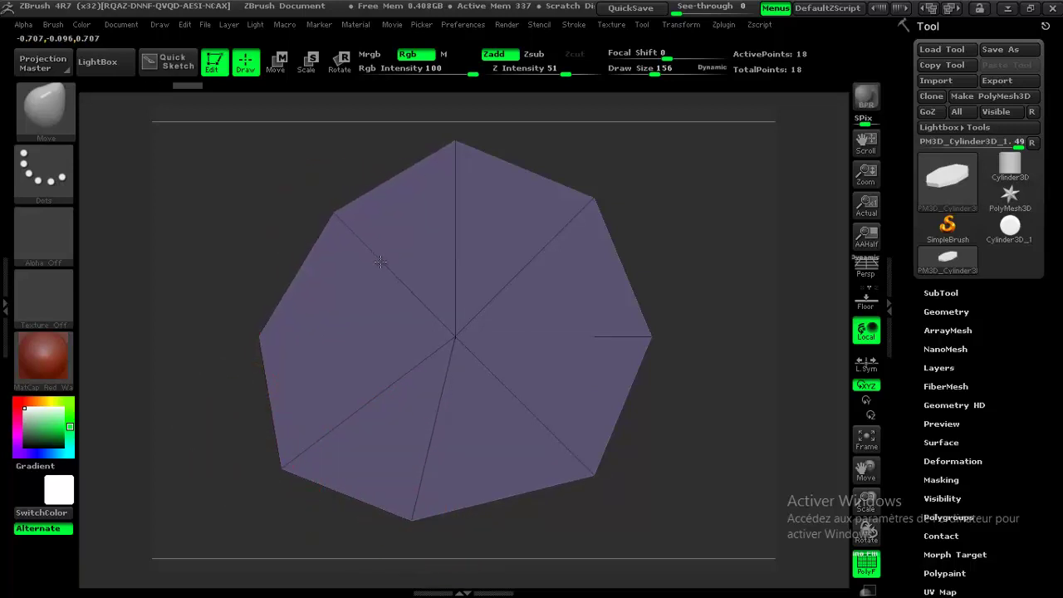
pyautogui.moveTo(460, 138); pyautogui.dragTo(466, 121)
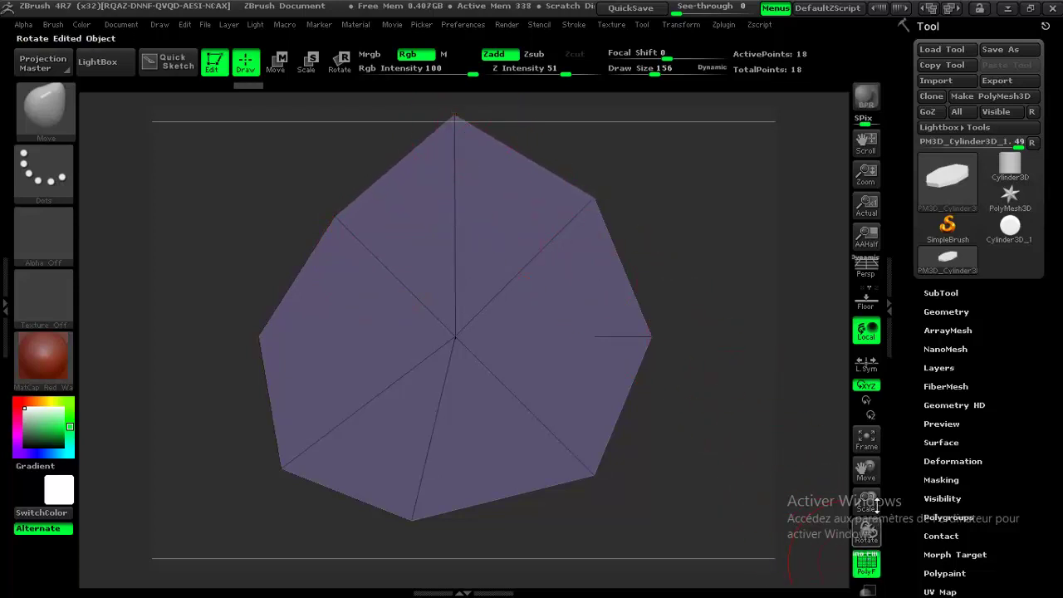
# - Reframe the view and pull the bottom and lower-right vertices inward, nudging the lower-left
pyautogui.moveTo(867, 498); pyautogui.dragTo(846, 446)
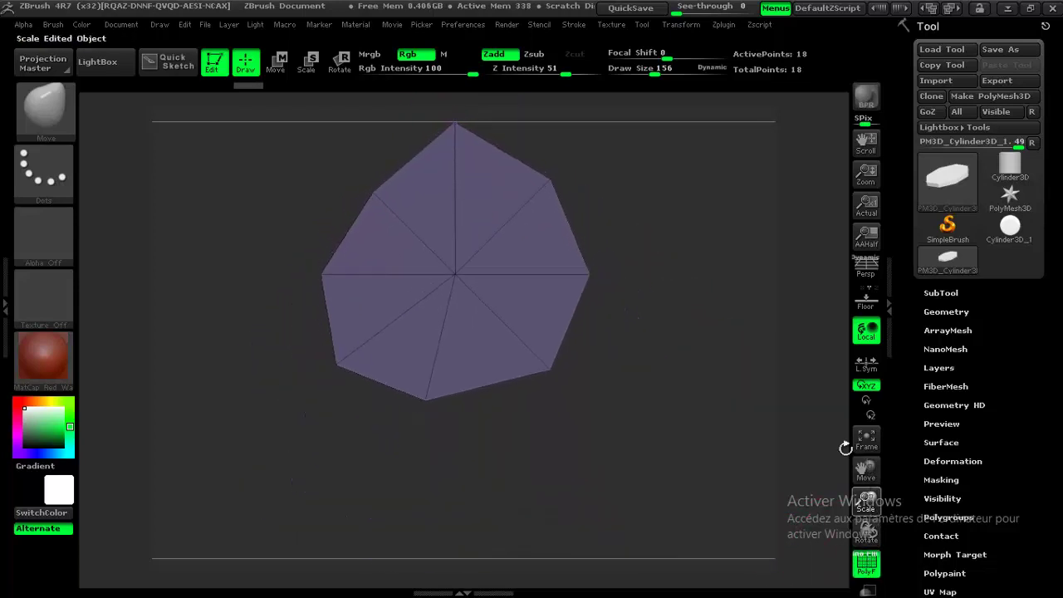
pyautogui.keyDown('alt'); pyautogui.moveTo(695, 301); pyautogui.dragTo(701, 362); pyautogui.keyUp('alt')
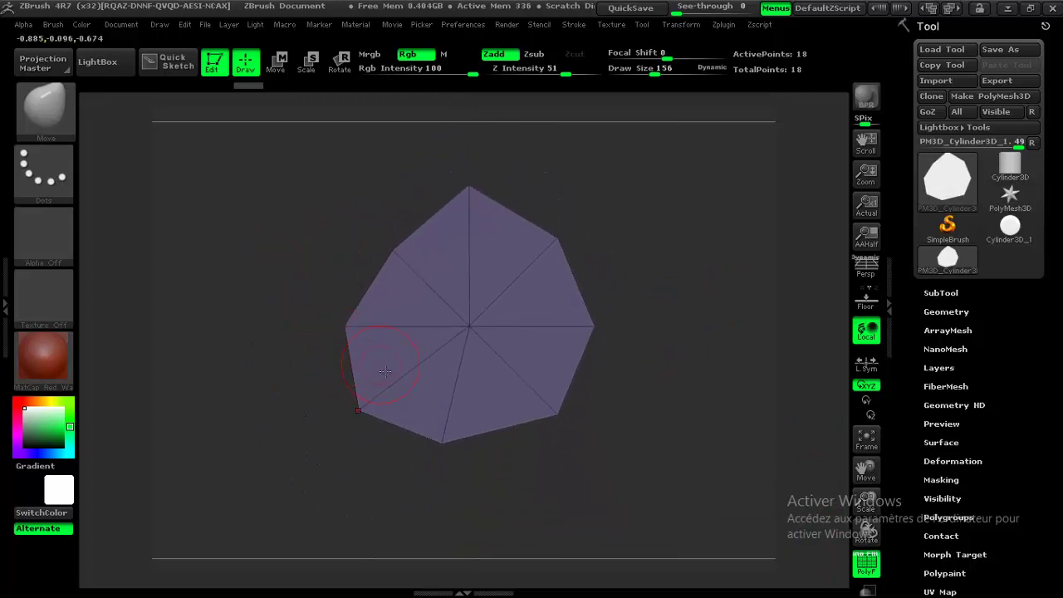
pyautogui.moveTo(417, 446); pyautogui.dragTo(371, 407)
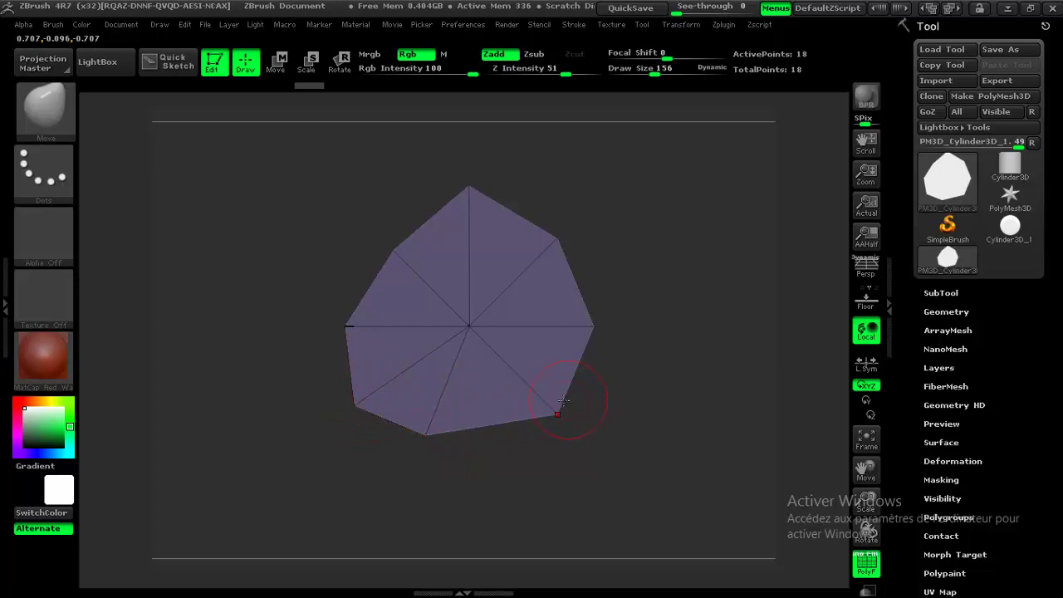
pyautogui.moveTo(557, 410); pyautogui.dragTo(408, 435)
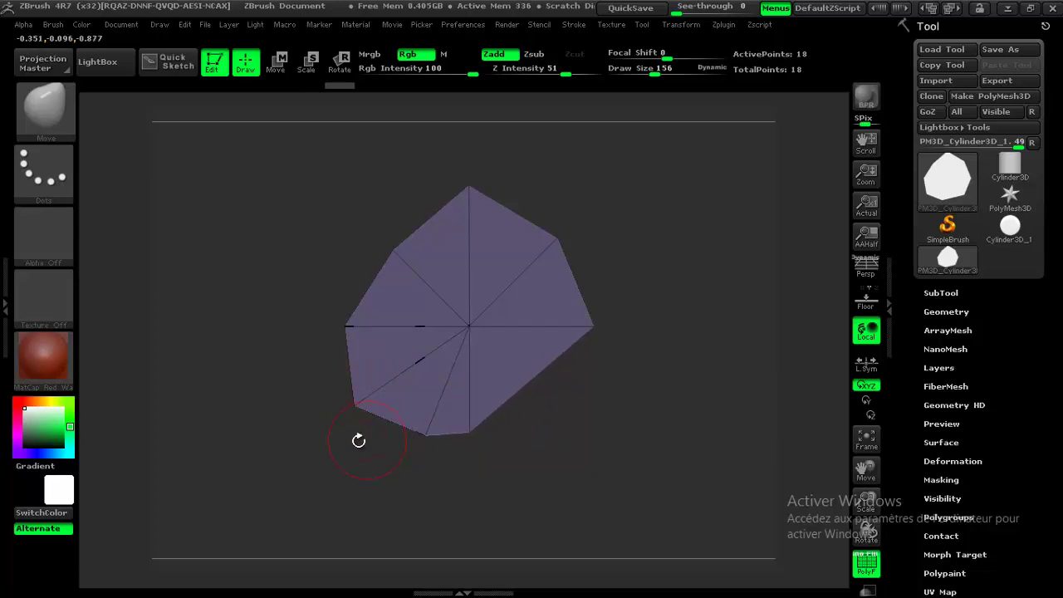
pyautogui.moveTo(355, 401); pyautogui.dragTo(350, 398)
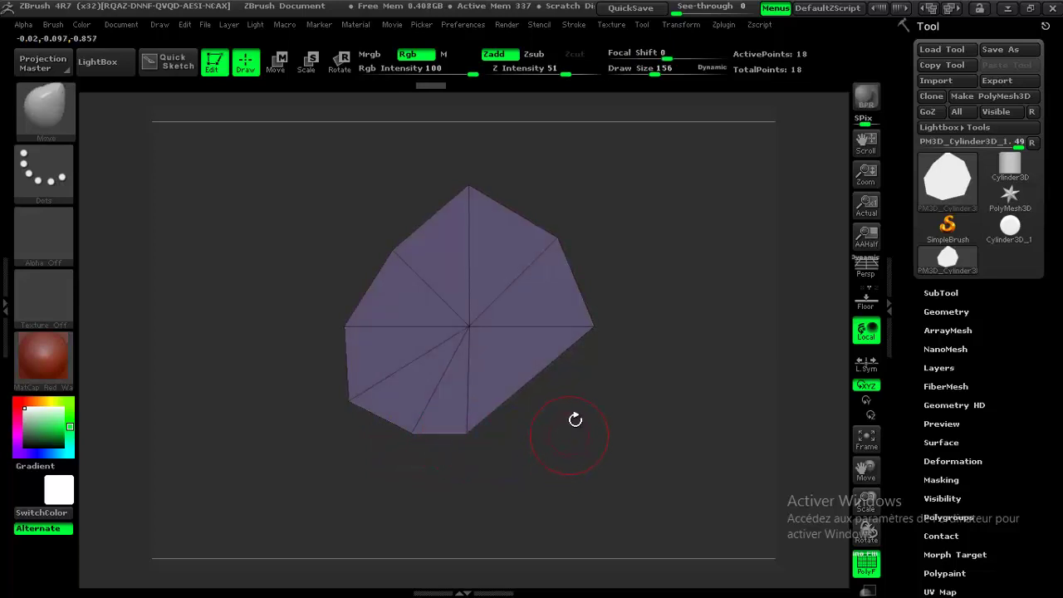
# - Hide the right half of the piece and pull the lower-left vertex up and outward
pyautogui.hotkey('ctrl', 'shift')
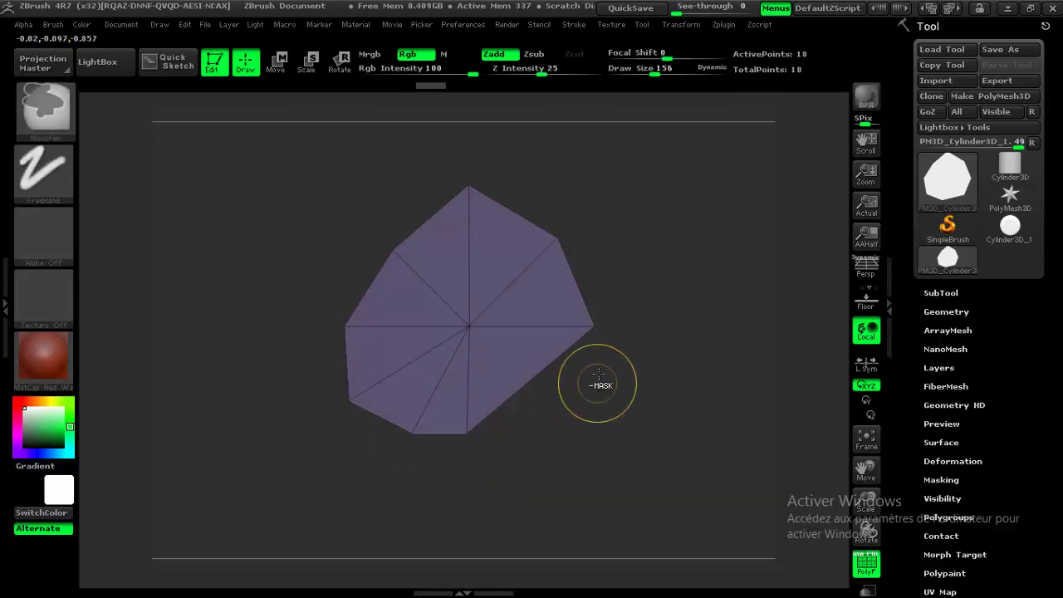
pyautogui.keyDown('ctrl'); pyautogui.keyDown('alt'); pyautogui.keyDown('shift'); pyautogui.moveTo(617, 192); pyautogui.dragTo(538, 427); pyautogui.keyUp('shift'); pyautogui.keyUp('alt'); pyautogui.keyUp('ctrl')
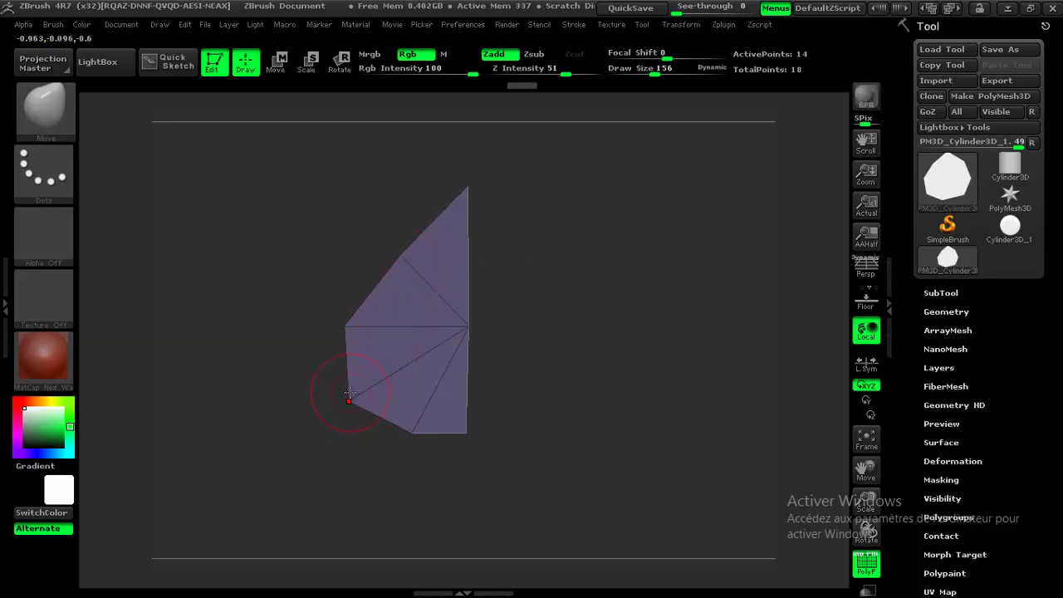
pyautogui.moveTo(349, 393); pyautogui.dragTo(339, 377)
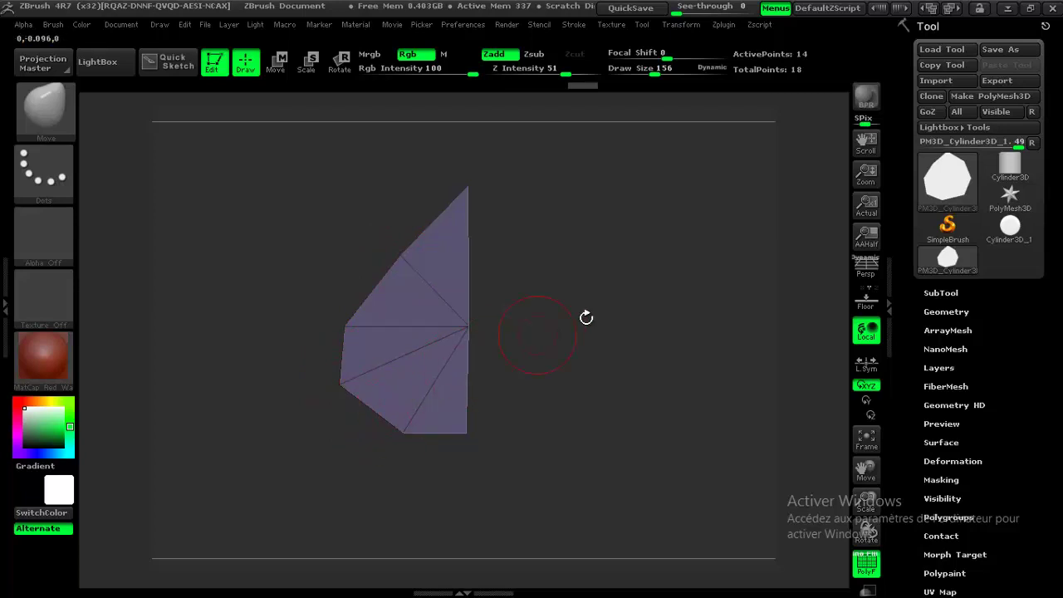
pyautogui.click(969, 310)
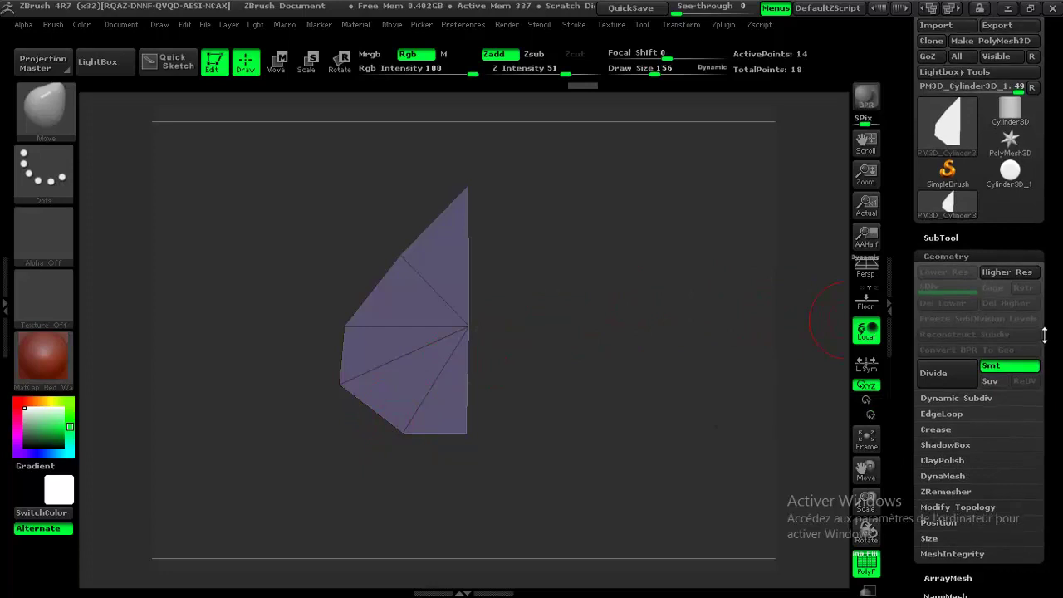
# - Delete the hidden right half with Del Hidden and cap the open side with Close Holes
pyautogui.scroll(-3, 1046, 290)
pyautogui.scroll(-1, 1052, 241)
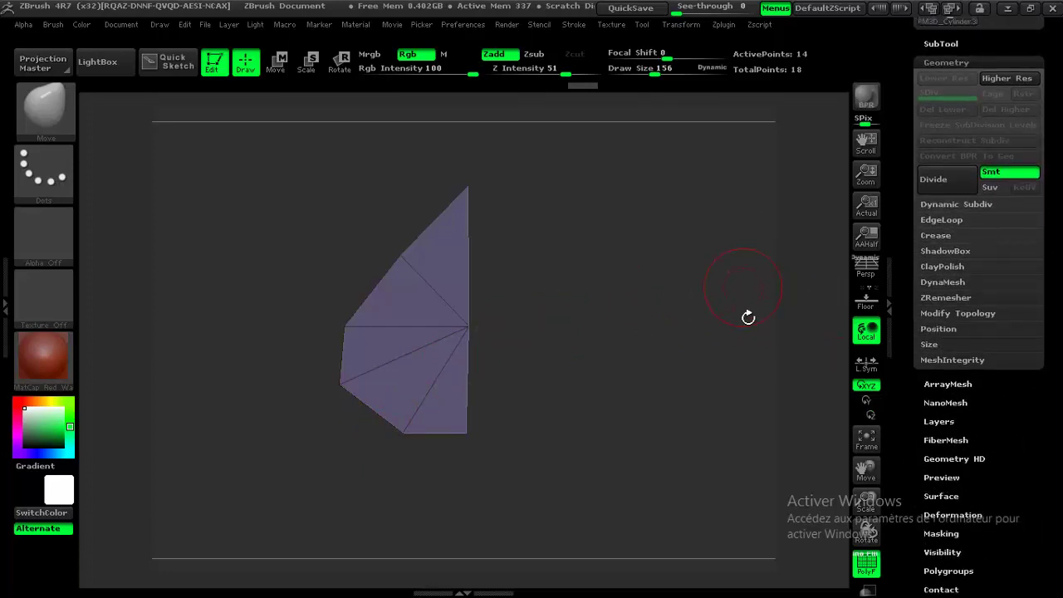
pyautogui.click(933, 319)
pyautogui.scroll(-5, 918, 250)
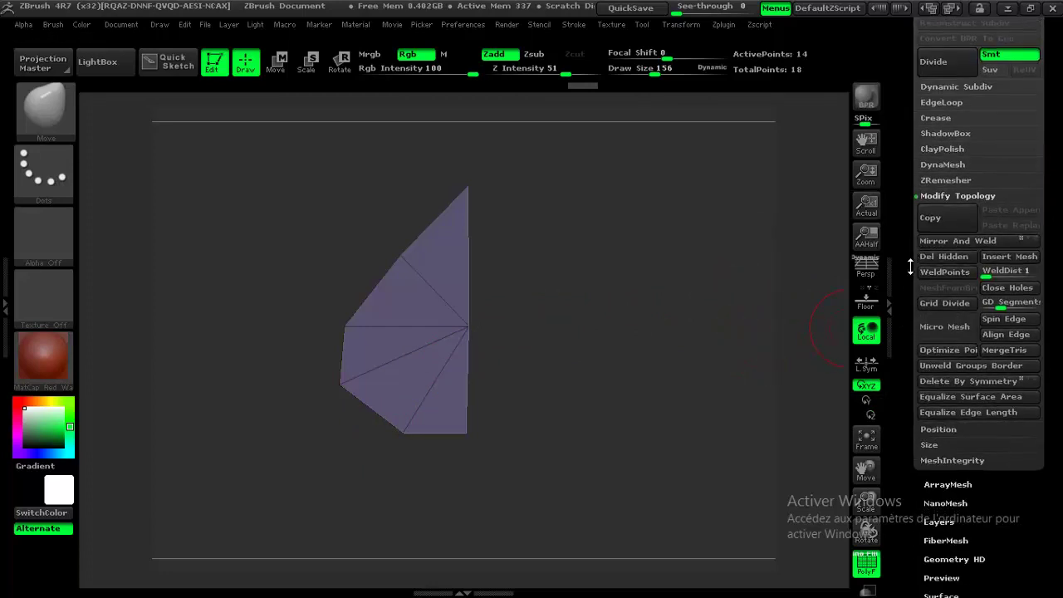
pyautogui.click(931, 258)
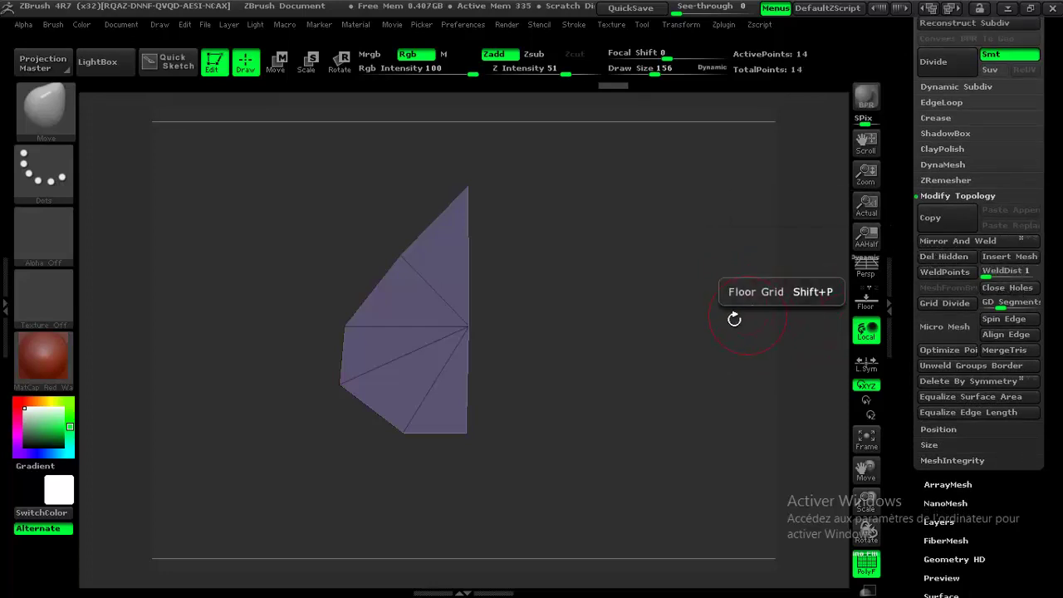
pyautogui.moveTo(736, 316); pyautogui.dragTo(676, 337)
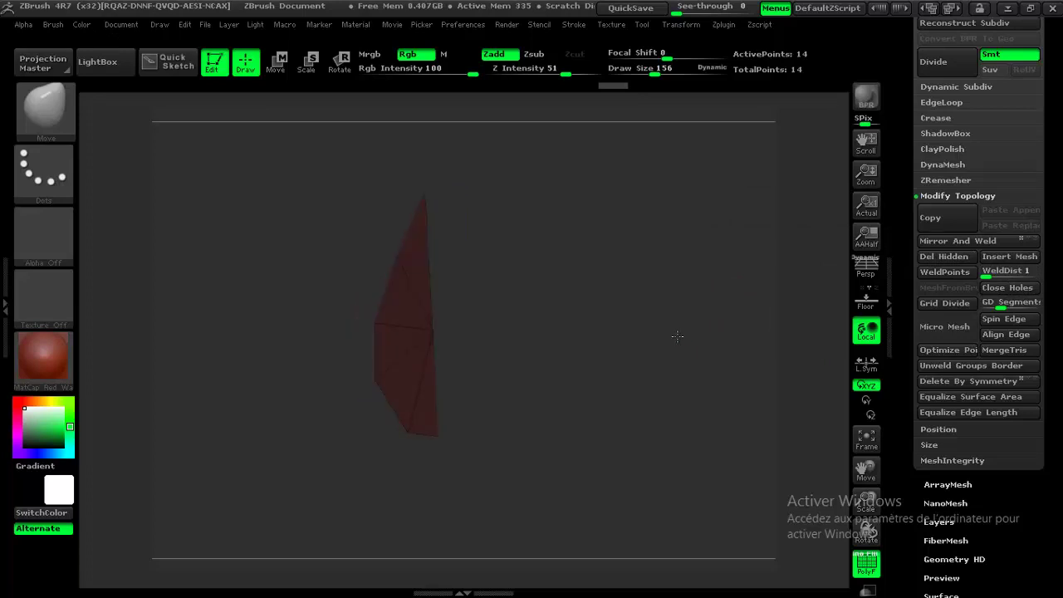
pyautogui.click(1020, 288)
pyautogui.moveTo(630, 318)
pyautogui.mouseDown()
pyautogui.moveTo(567, 376)
pyautogui.moveTo(656, 351)
pyautogui.moveTo(639, 352)
pyautogui.moveTo(671, 352)
pyautogui.moveTo(678, 361)
pyautogui.moveTo(627, 360)
pyautogui.mouseUp()
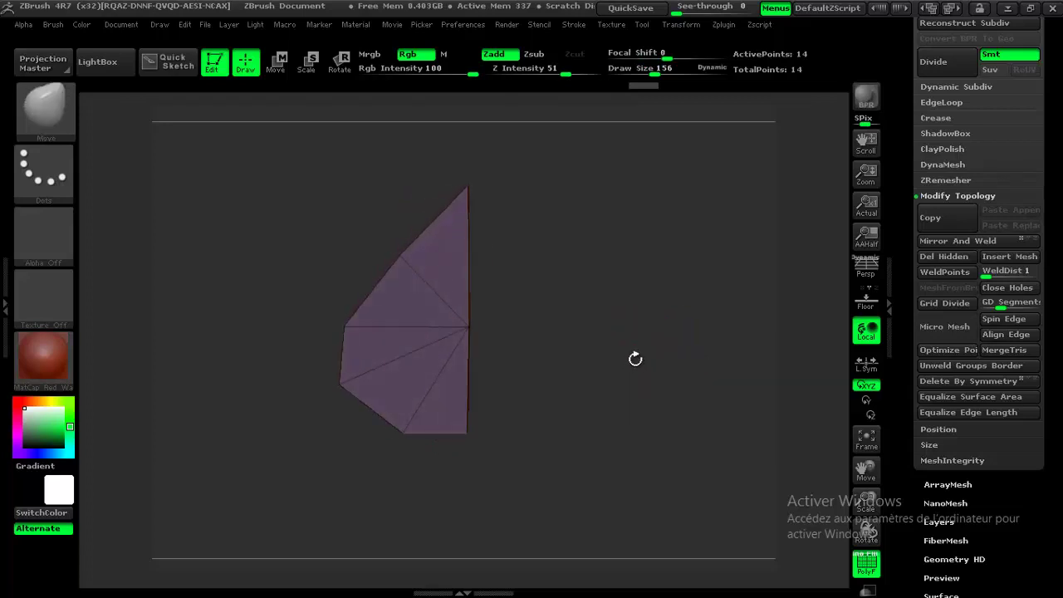
pyautogui.scroll(2, 1051, 229)
pyautogui.scroll(4, 1046, 215)
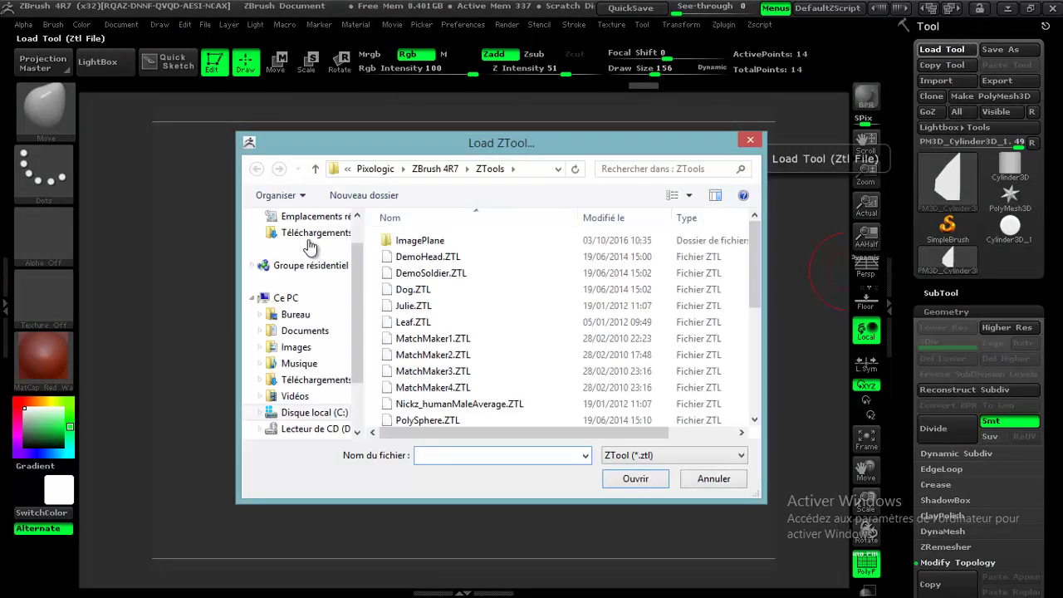
# - Load the base.ZTL tool from the Bureau folder
pyautogui.moveTo(359, 258); pyautogui.dragTo(344, 238)
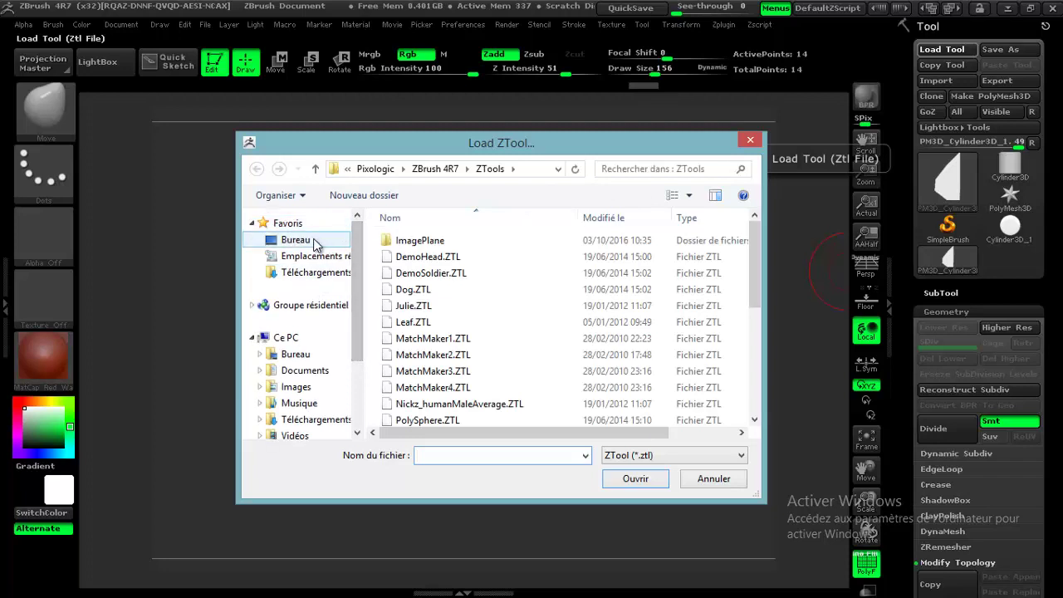
pyautogui.click(319, 239)
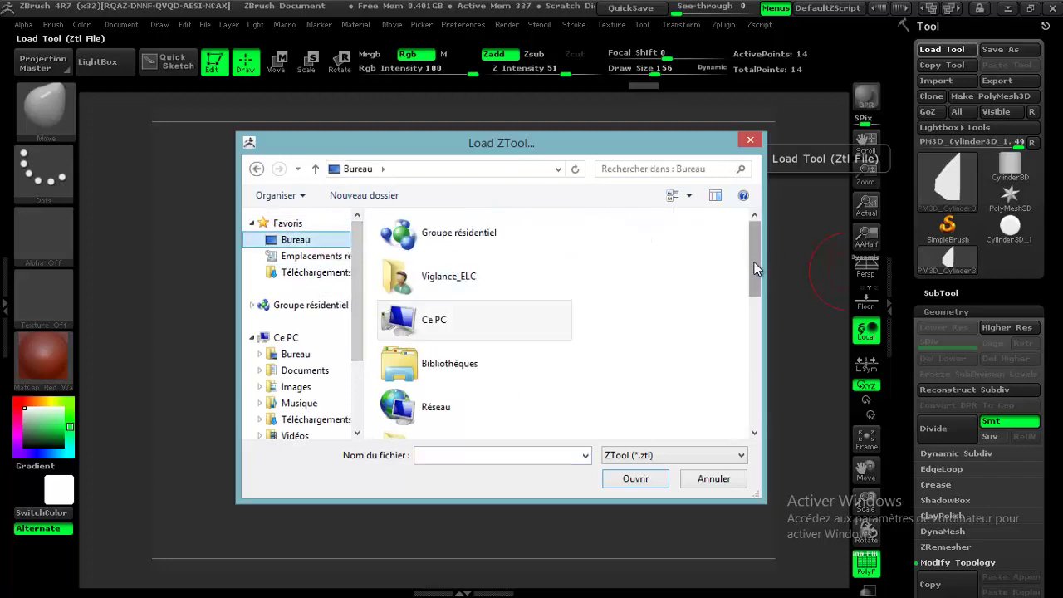
pyautogui.moveTo(753, 261); pyautogui.dragTo(747, 388)
pyautogui.click(474, 418)
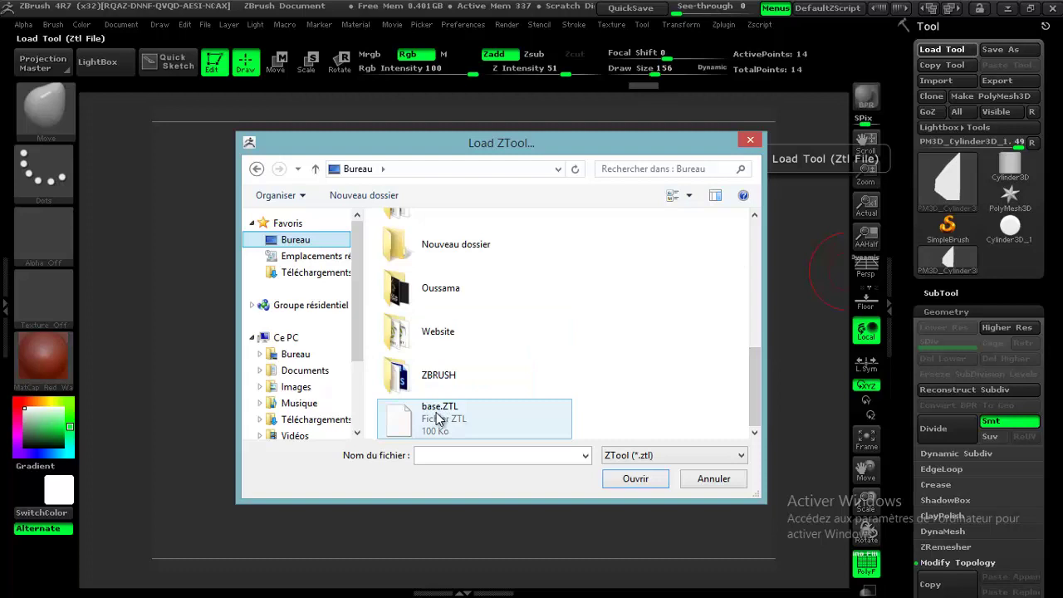
pyautogui.click(637, 481)
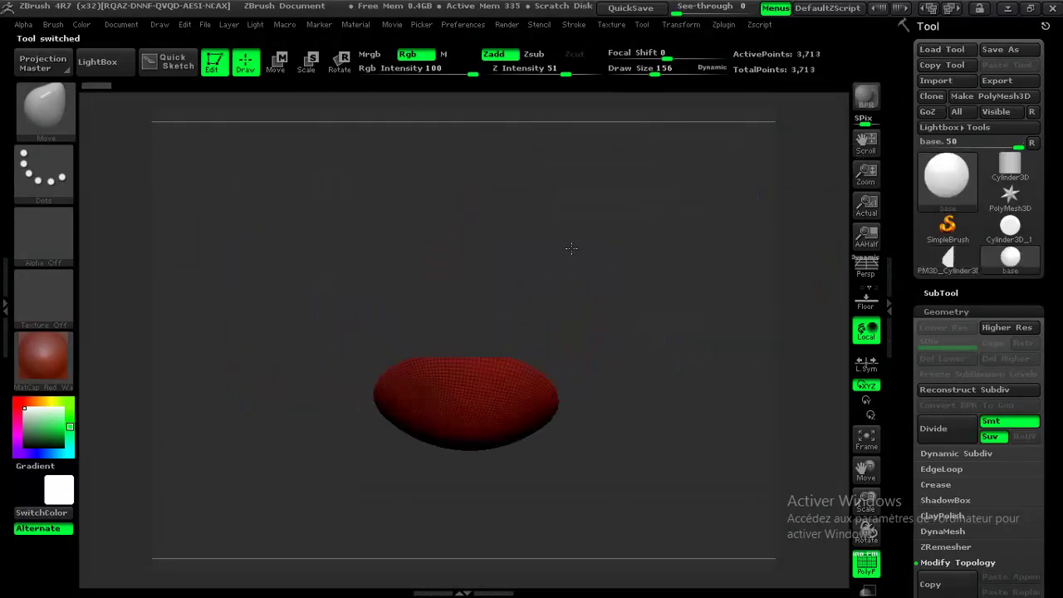
# - Turn off the sphere's PolyF wireframe and switch back to the PM3D_Cylinder3D_1 piece
pyautogui.moveTo(571, 247)
pyautogui.mouseDown()
pyautogui.moveTo(592, 285)
pyautogui.moveTo(585, 341)
pyautogui.moveTo(469, 380)
pyautogui.moveTo(617, 301)
pyautogui.mouseUp()
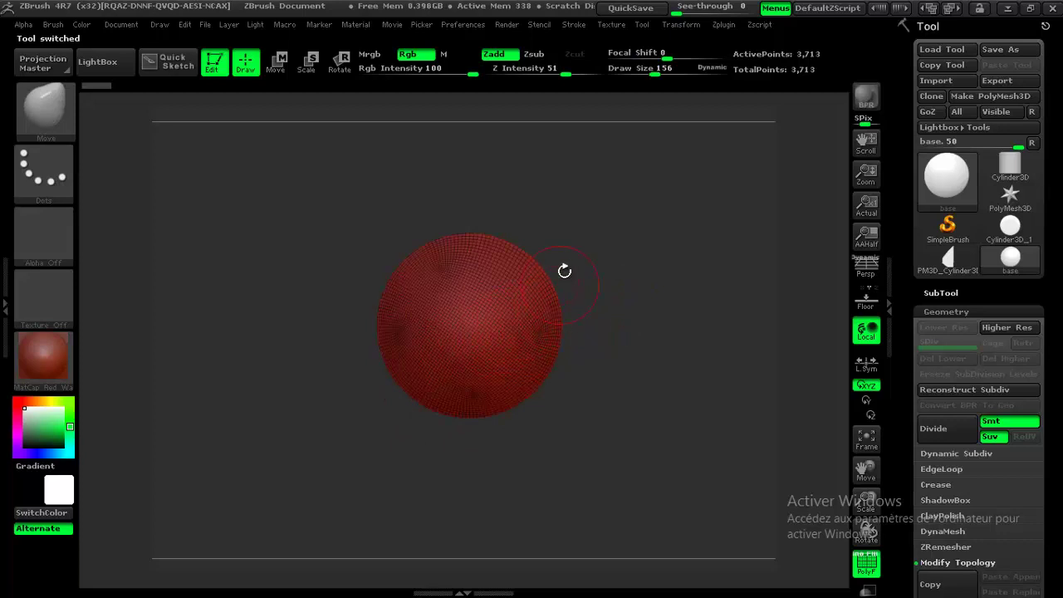
pyautogui.click(692, 27)
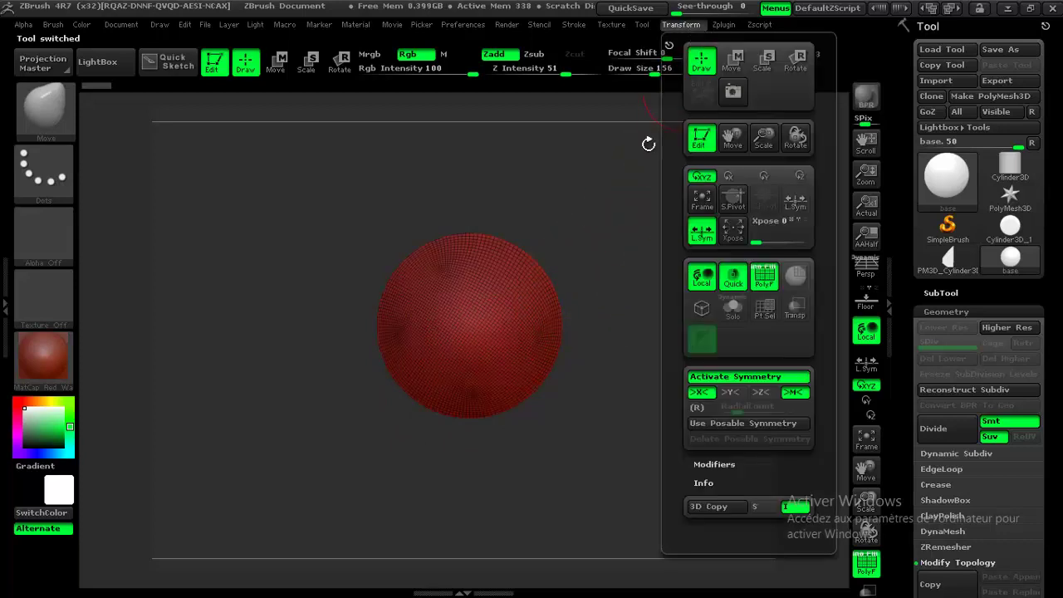
pyautogui.click(763, 275)
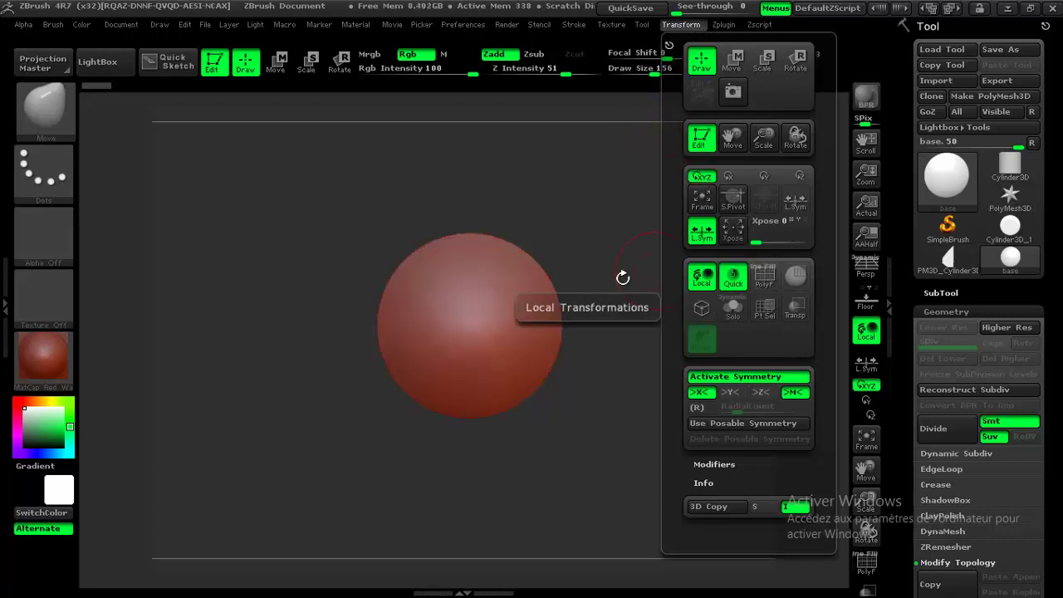
pyautogui.click(931, 270)
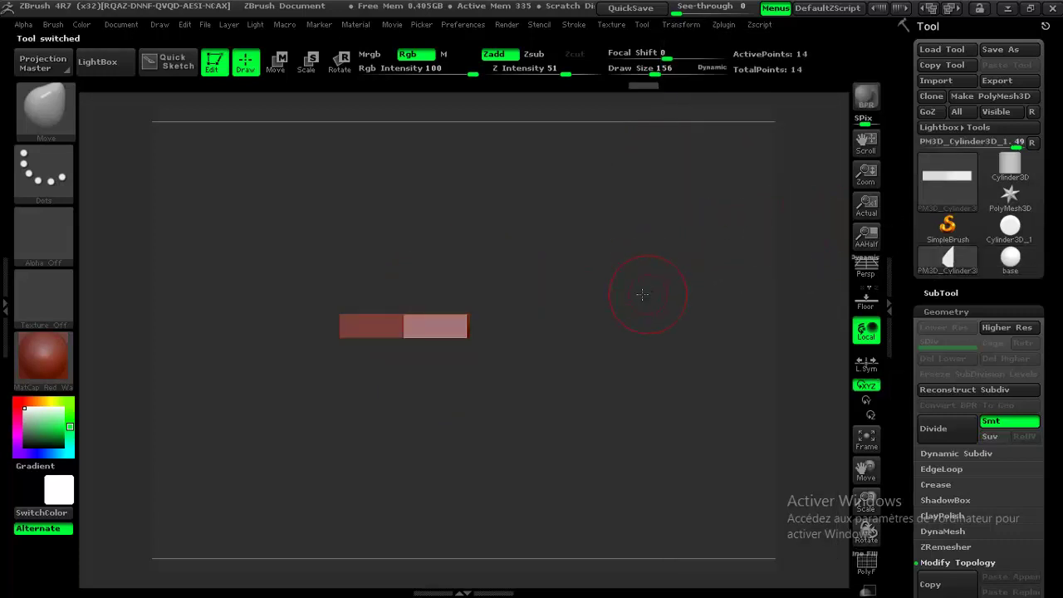
# - Create a new InsertMesh brush from the 14-point half piece
pyautogui.moveTo(643, 294)
pyautogui.mouseDown()
pyautogui.moveTo(640, 260)
pyautogui.moveTo(631, 391)
pyautogui.moveTo(593, 318)
pyautogui.moveTo(526, 337)
pyautogui.moveTo(603, 235)
pyautogui.moveTo(617, 273)
pyautogui.moveTo(612, 302)
pyautogui.moveTo(585, 313)
pyautogui.mouseUp()
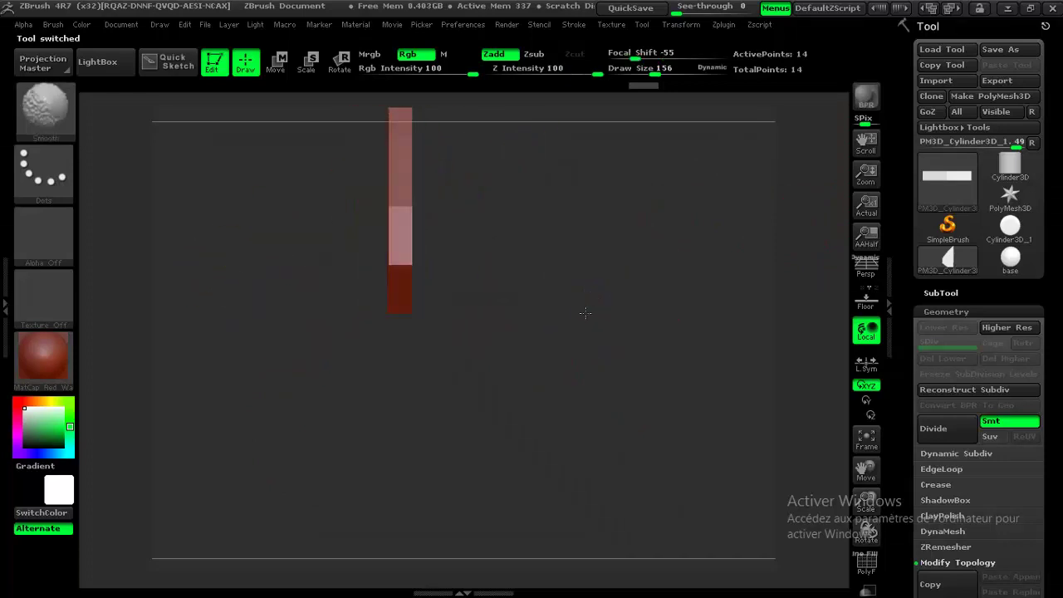
pyautogui.keyDown('alt'); pyautogui.moveTo(581, 249); pyautogui.dragTo(638, 385); pyautogui.keyUp('alt')
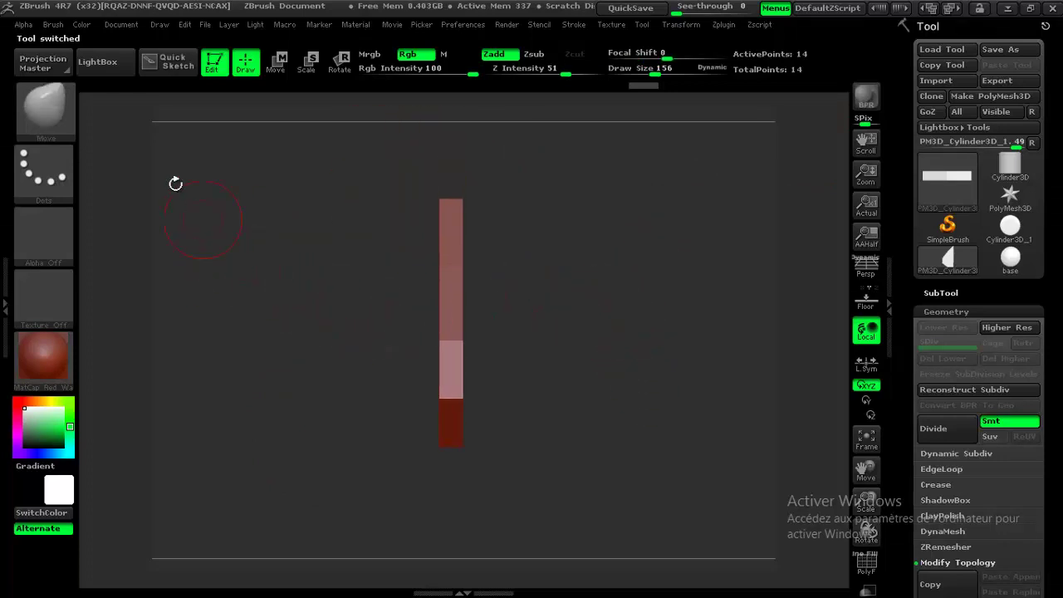
pyautogui.click(73, 113)
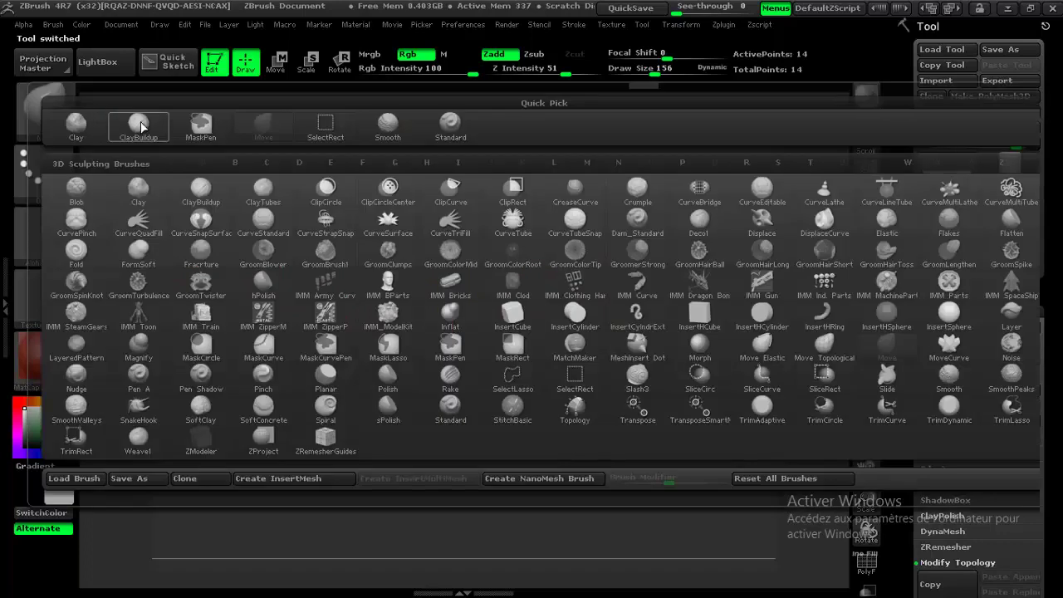
pyautogui.click(311, 480)
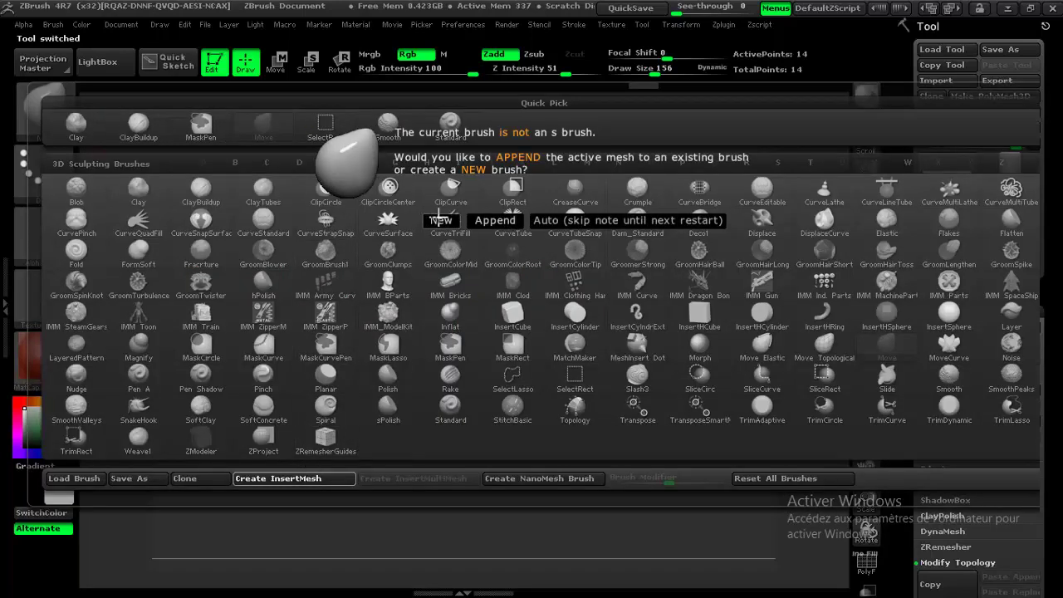
pyautogui.click(441, 220)
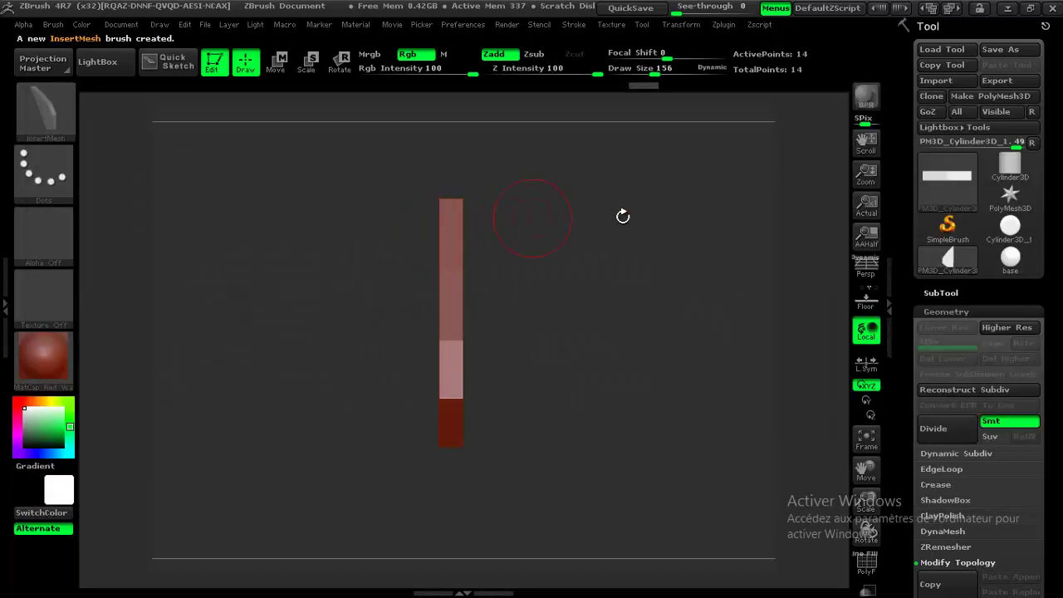
pyautogui.click(994, 272)
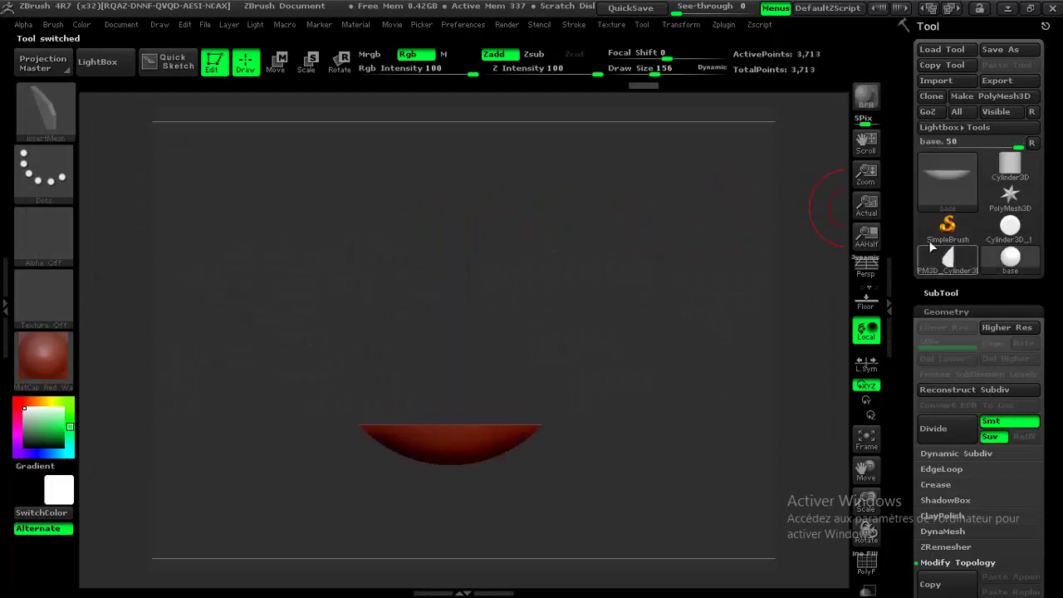
pyautogui.moveTo(577, 299)
pyautogui.mouseDown()
pyautogui.moveTo(593, 237)
pyautogui.moveTo(553, 357)
pyautogui.moveTo(553, 254)
pyautogui.mouseUp()
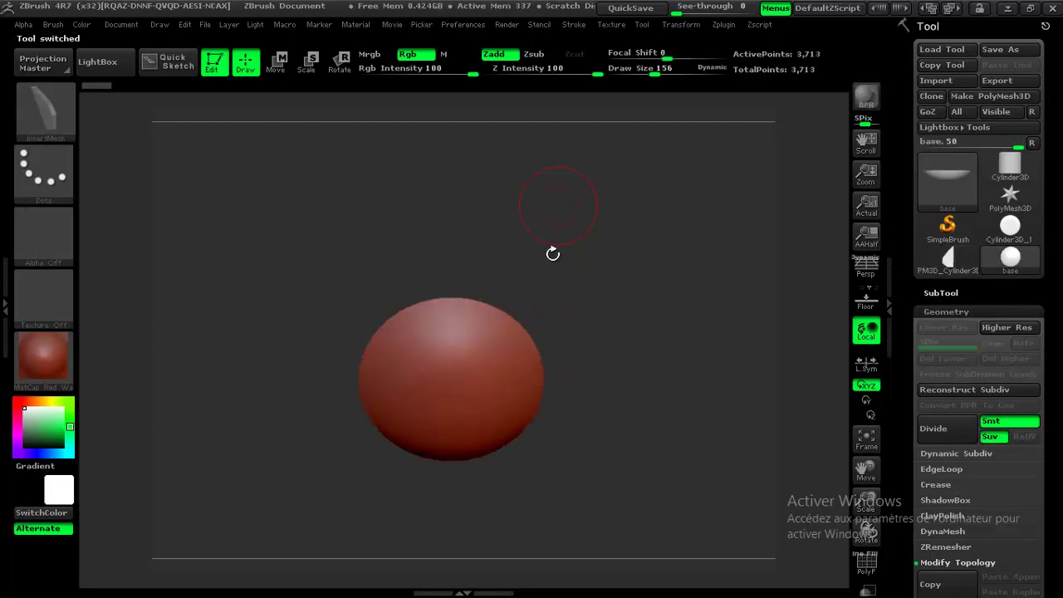
pyautogui.moveTo(564, 340)
pyautogui.mouseDown()
pyautogui.moveTo(616, 277)
pyautogui.moveTo(628, 311)
pyautogui.moveTo(569, 349)
pyautogui.moveTo(597, 309)
pyautogui.moveTo(615, 232)
pyautogui.moveTo(689, 304)
pyautogui.moveTo(564, 337)
pyautogui.mouseUp()
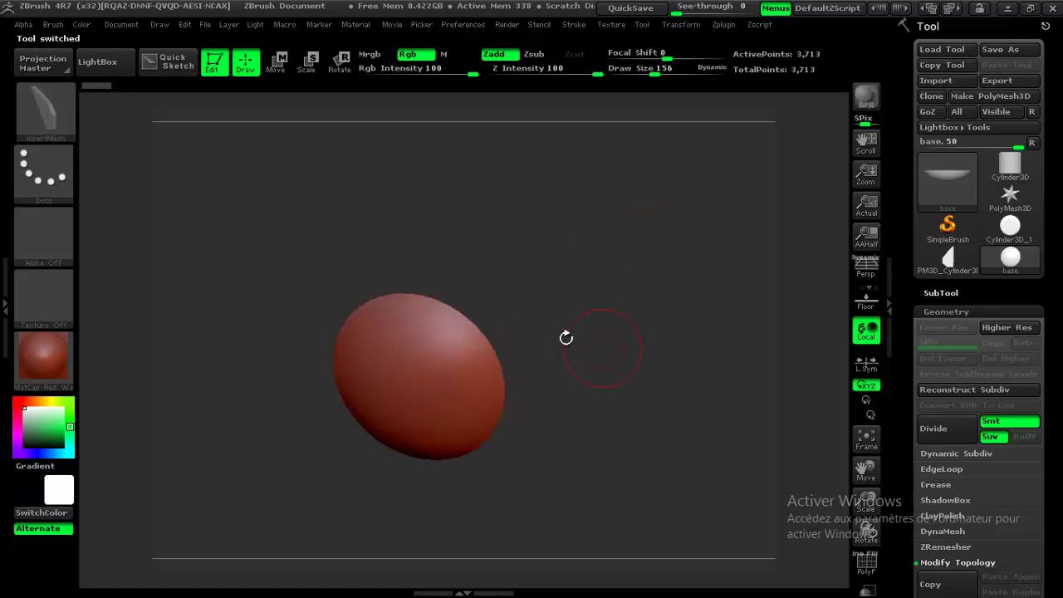
pyautogui.keyDown('shift'); pyautogui.moveTo(464, 363); pyautogui.dragTo(593, 294); pyautogui.keyUp('shift')
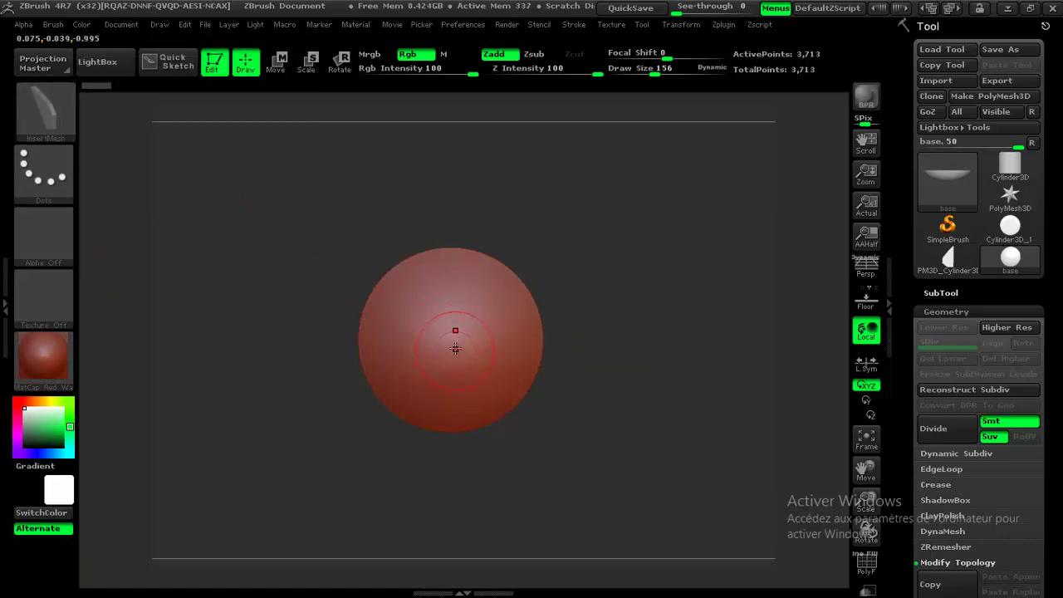
pyautogui.moveTo(465, 346); pyautogui.dragTo(498, 356)
pyautogui.moveTo(640, 219)
pyautogui.mouseDown()
pyautogui.moveTo(623, 201)
pyautogui.moveTo(629, 315)
pyautogui.moveTo(628, 268)
pyautogui.mouseUp()
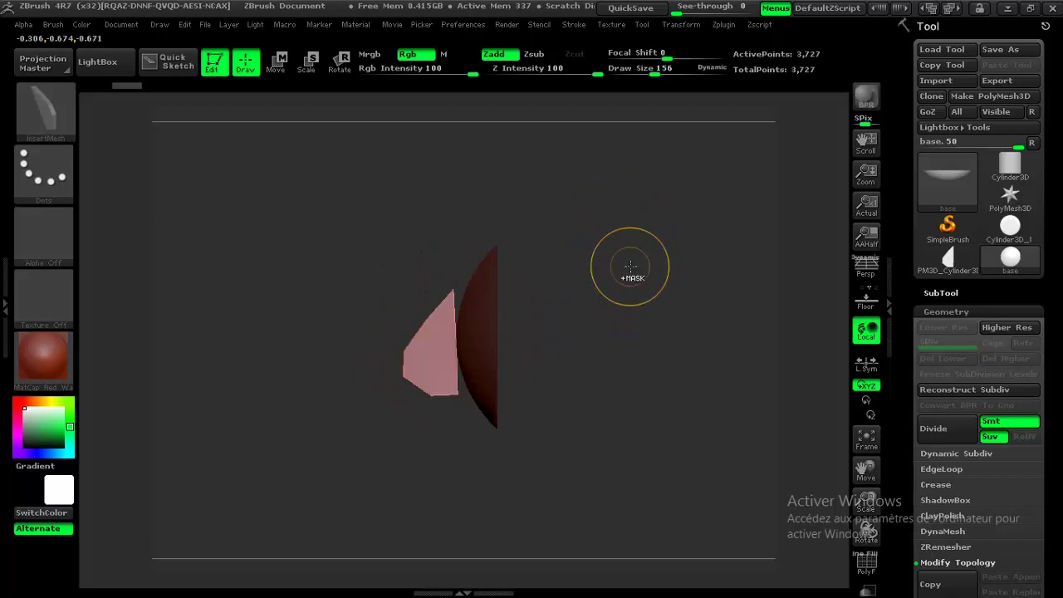
pyautogui.hotkey('ctrl', 'z')
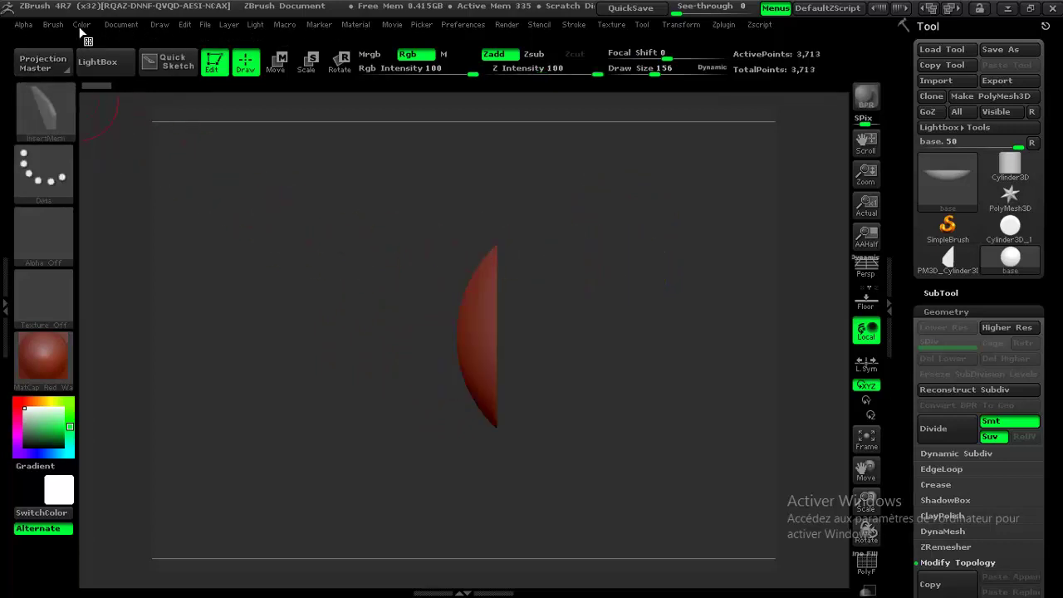
pyautogui.click(53, 25)
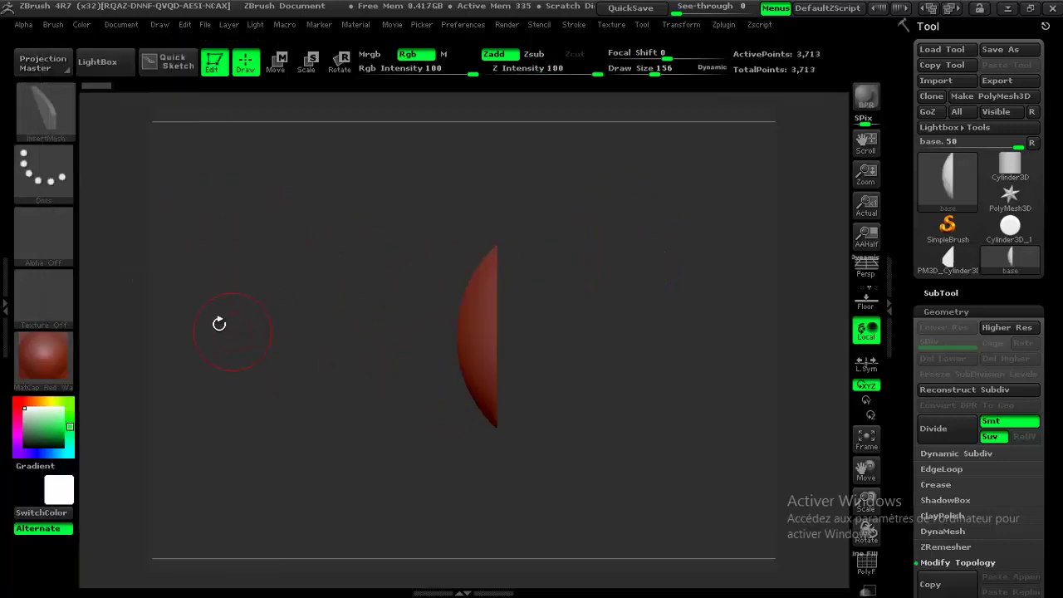
# - In Brush > Depth, drag the InsertMesh Imbed slider from 52 down to 24, then return to the front view
pyautogui.click(53, 25)
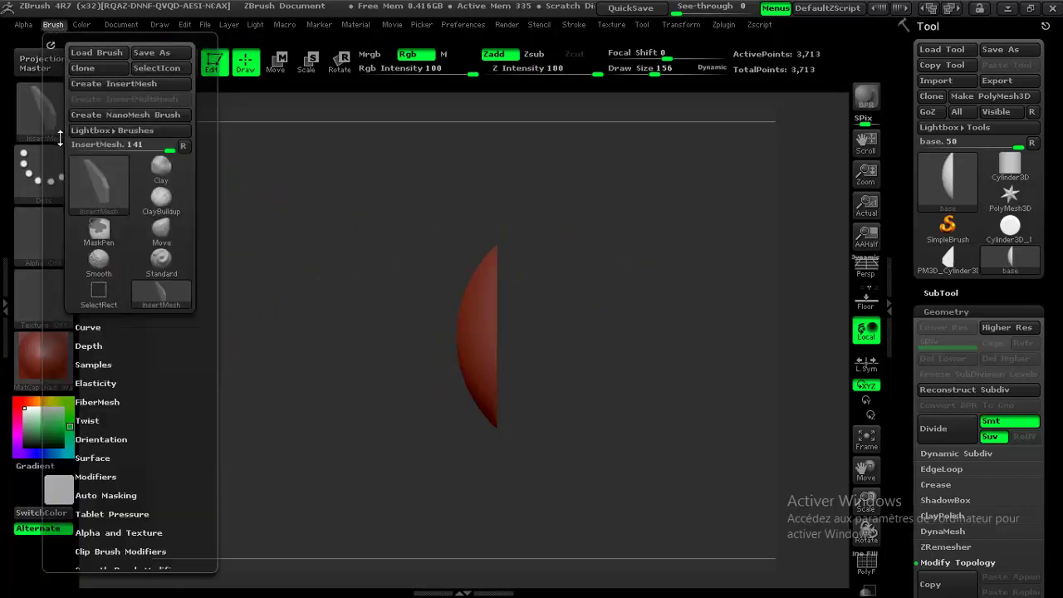
pyautogui.scroll(-2, 71, 166)
pyautogui.scroll(-2, 79, 195)
pyautogui.scroll(-1, 87, 220)
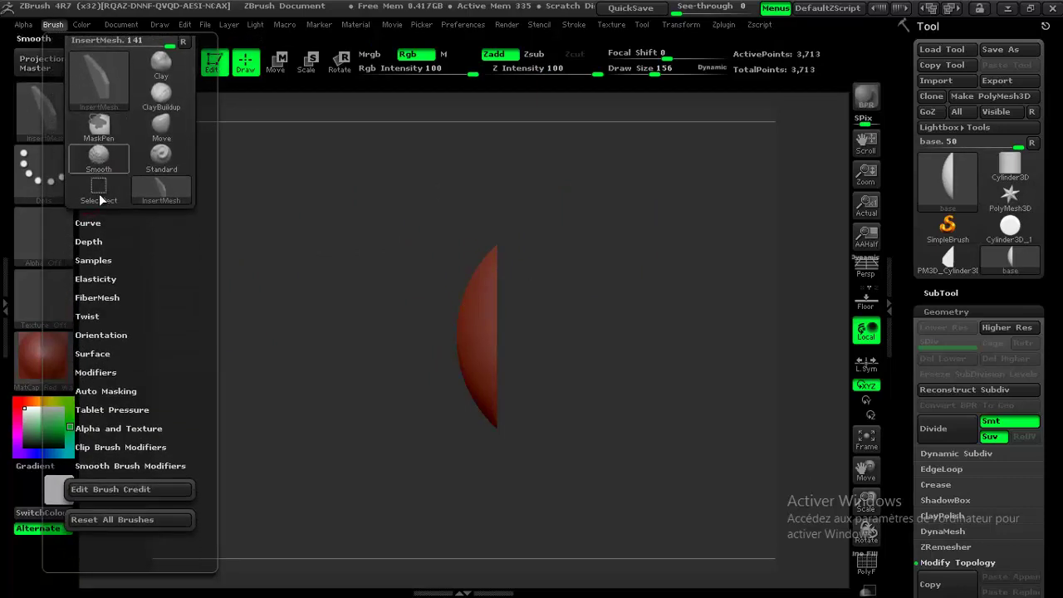
pyautogui.click(88, 241)
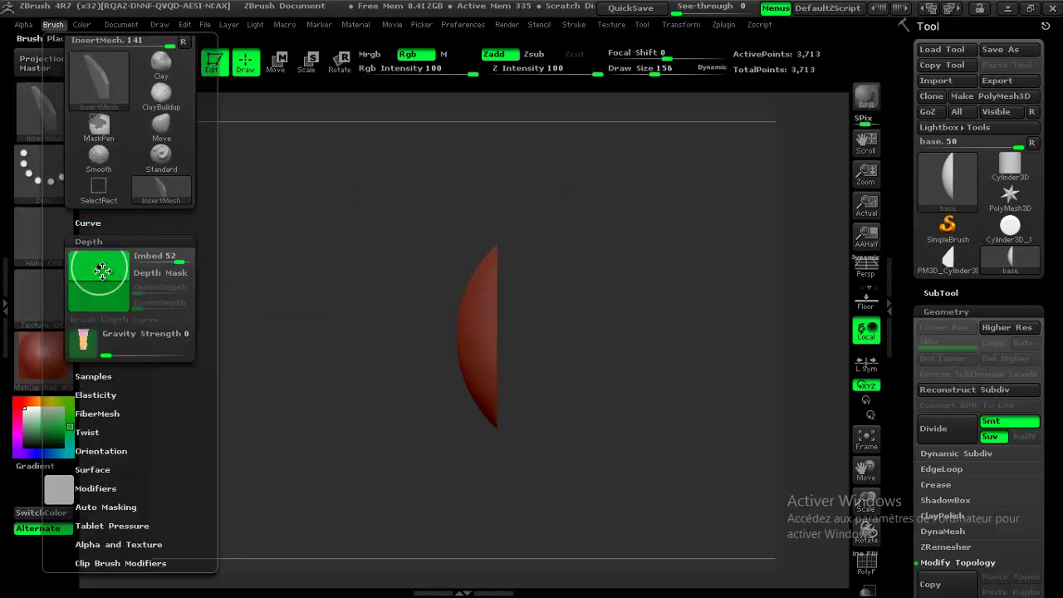
pyautogui.moveTo(97, 267); pyautogui.dragTo(99, 278)
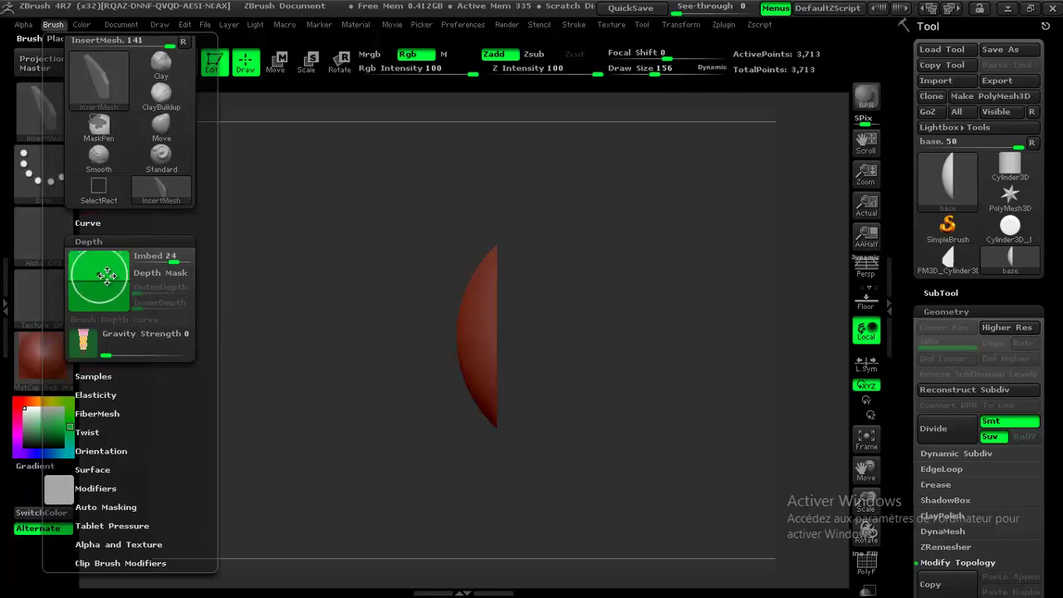
pyautogui.moveTo(387, 266)
pyautogui.mouseDown()
pyautogui.moveTo(403, 292)
pyautogui.moveTo(565, 275)
pyautogui.moveTo(506, 312)
pyautogui.moveTo(459, 390)
pyautogui.mouseUp()
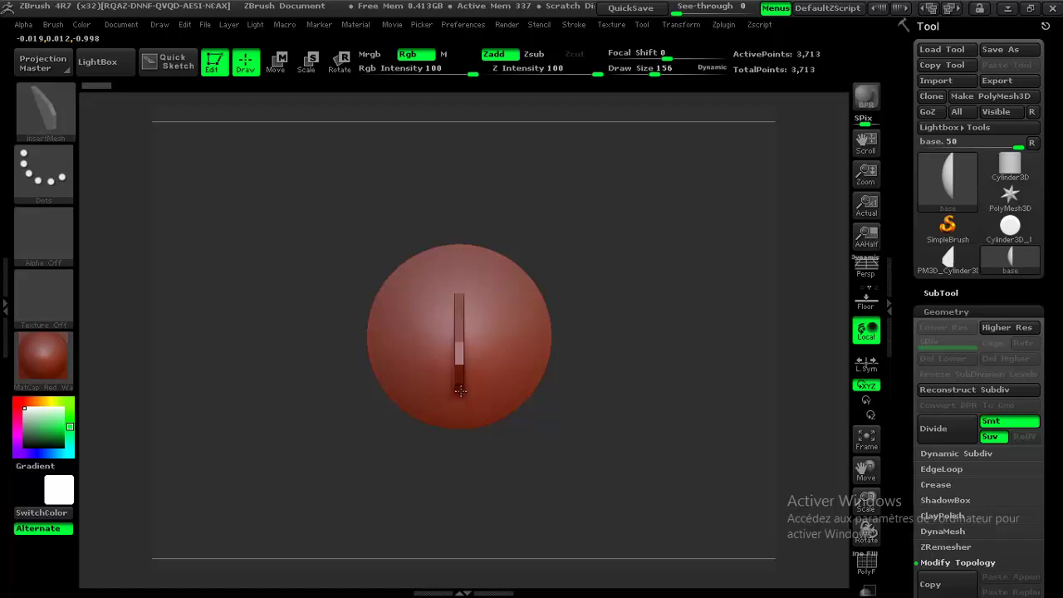
# - Insert the bar vertically down the sphere's front, check it from the side, and open the full brush library
pyautogui.moveTo(460, 388); pyautogui.dragTo(439, 391)
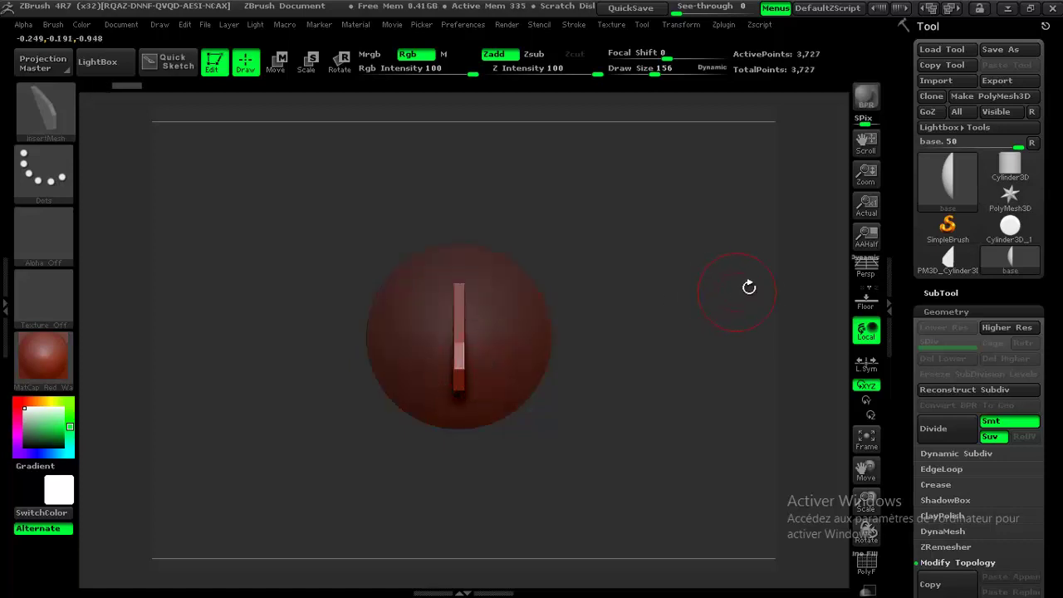
pyautogui.moveTo(750, 285)
pyautogui.mouseDown()
pyautogui.moveTo(634, 294)
pyautogui.moveTo(678, 307)
pyautogui.moveTo(695, 299)
pyautogui.mouseUp()
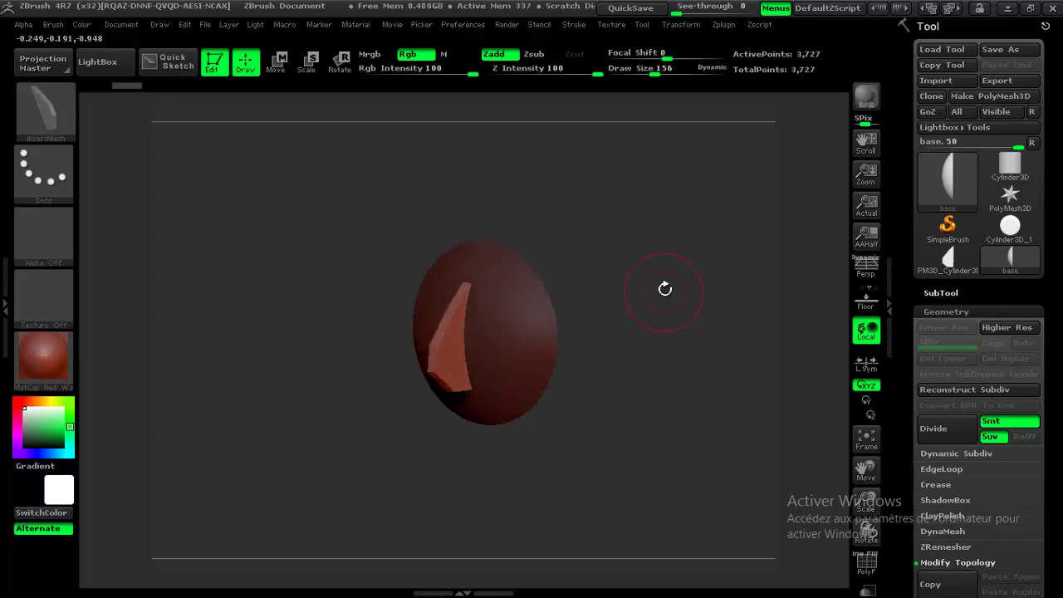
pyautogui.press('space')
pyautogui.click(430, 305)
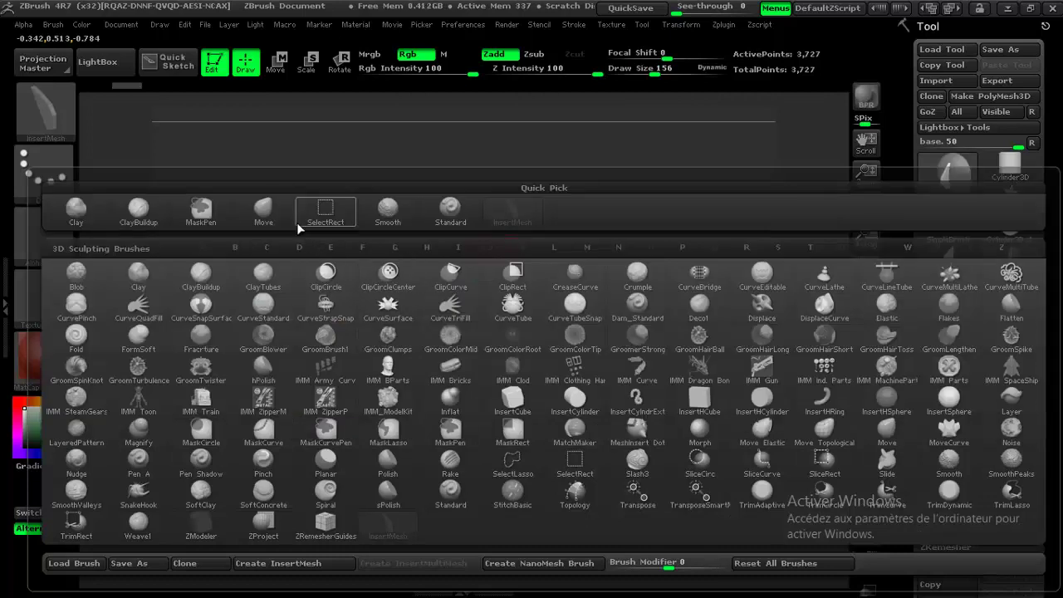
# - Select the Move brush, enlarge the model in view, and shrink Draw Size from 156 to 52
pyautogui.click(264, 212)
pyautogui.moveTo(583, 263); pyautogui.dragTo(607, 256)
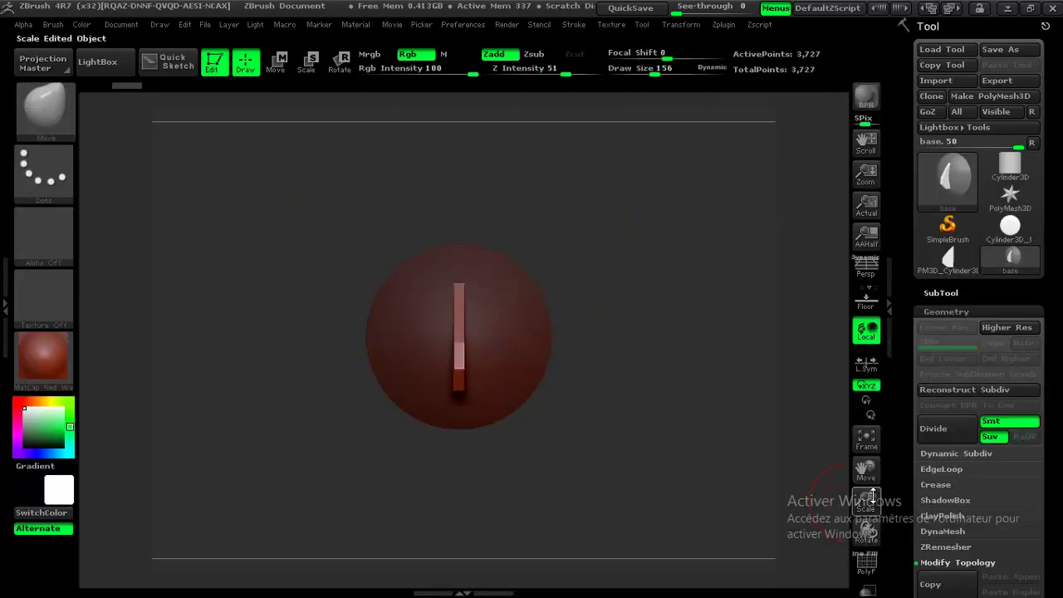
pyautogui.moveTo(866, 500); pyautogui.dragTo(863, 595)
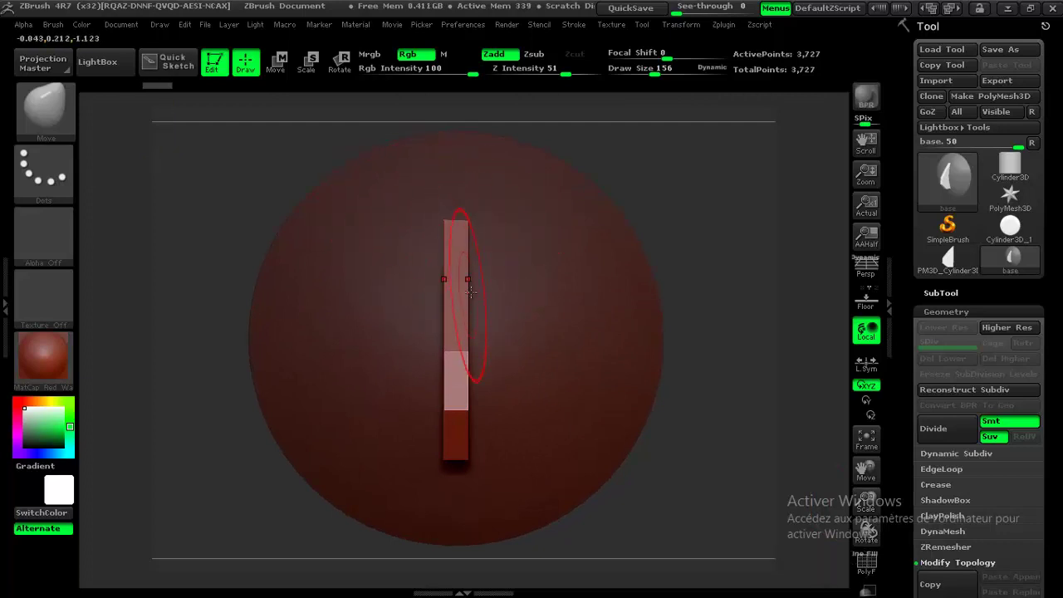
pyautogui.press('s')
pyautogui.moveTo(489, 286)
pyautogui.mouseDown()
pyautogui.moveTo(476, 286)
pyautogui.moveTo(465, 410)
pyautogui.mouseUp()
# - Reshape the bar's lower middle, top corner and bottom corner with Move strokes
pyautogui.moveTo(467, 357); pyautogui.dragTo(469, 399)
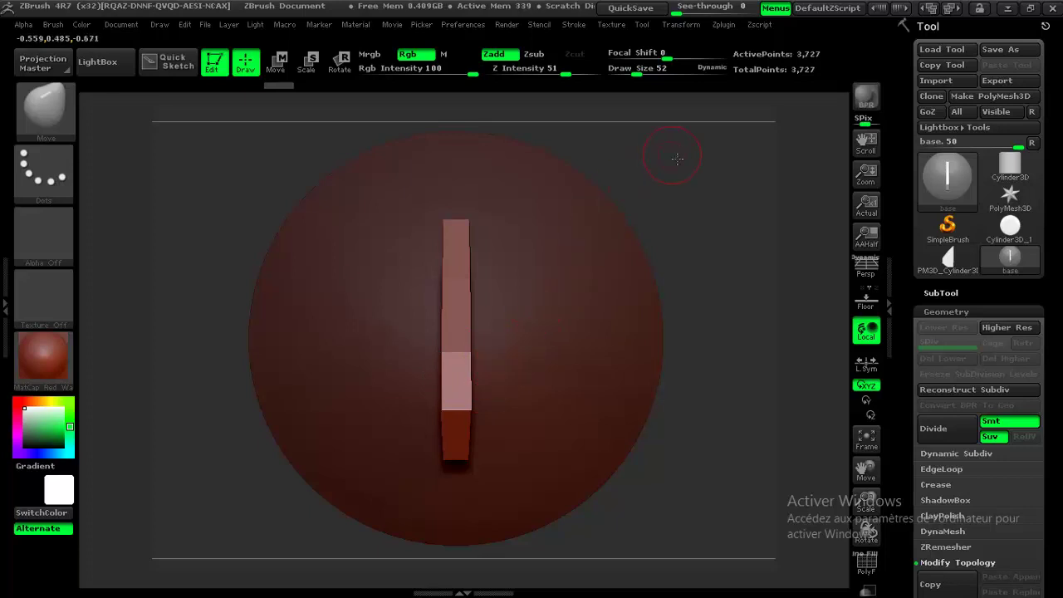
pyautogui.moveTo(671, 154)
pyautogui.mouseDown()
pyautogui.moveTo(448, 426)
pyautogui.moveTo(373, 429)
pyautogui.mouseUp()
pyautogui.click(489, 209)
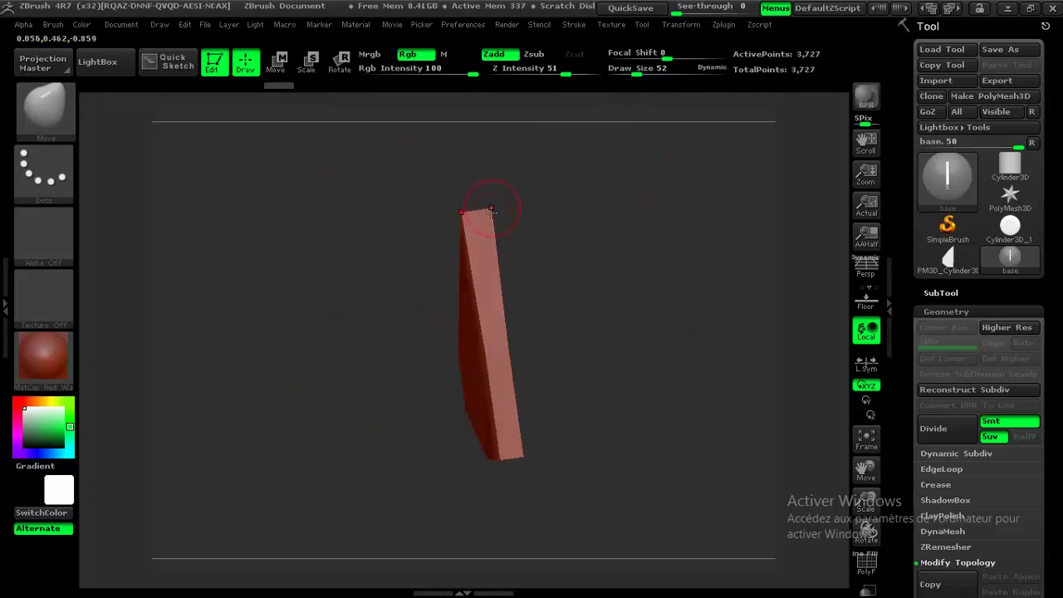
pyautogui.click(511, 351)
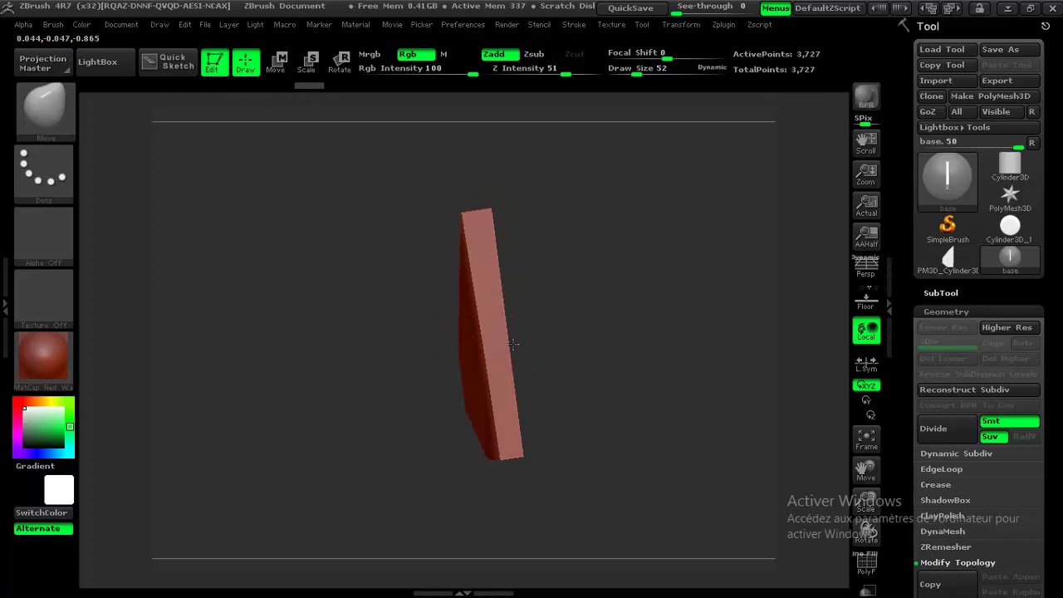
pyautogui.click(489, 457)
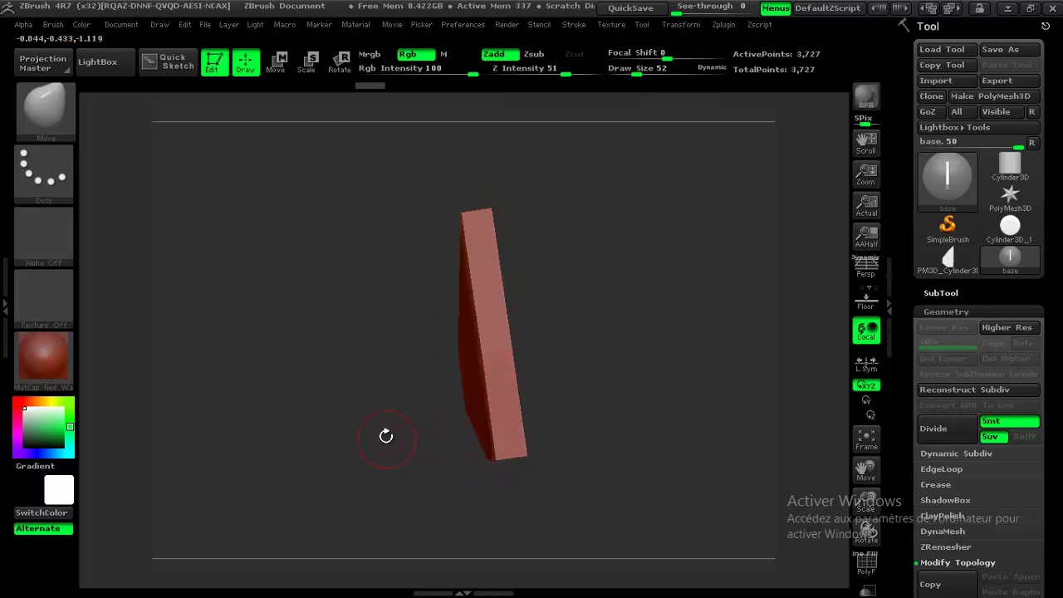
# - From a face-on view, pull the slab's sides outward and smooth out the bulges
pyautogui.moveTo(385, 434); pyautogui.dragTo(598, 296)
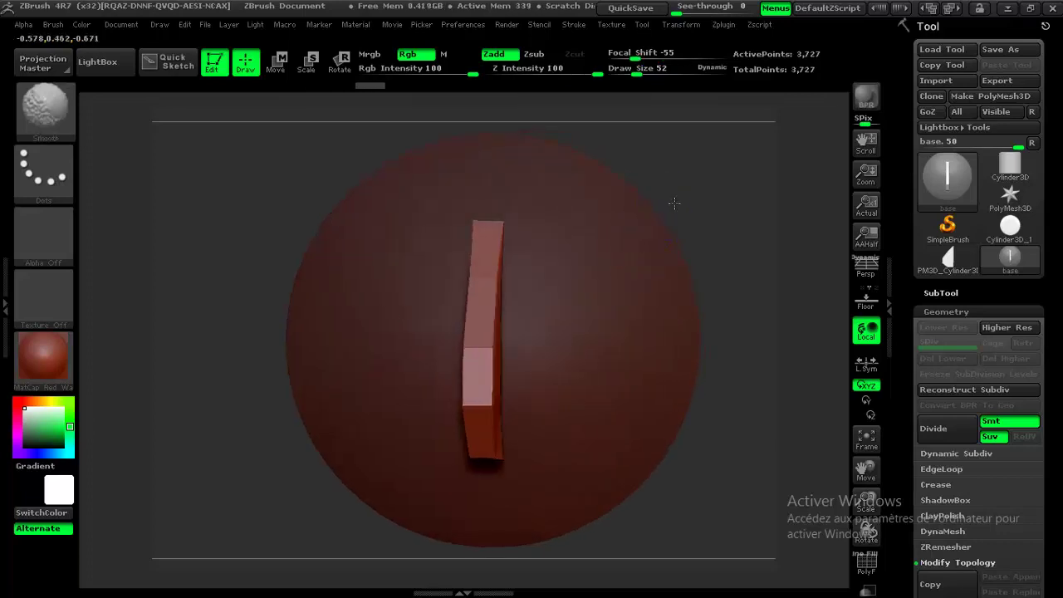
pyautogui.keyDown('shift'); pyautogui.moveTo(722, 299); pyautogui.dragTo(714, 323); pyautogui.keyUp('shift')
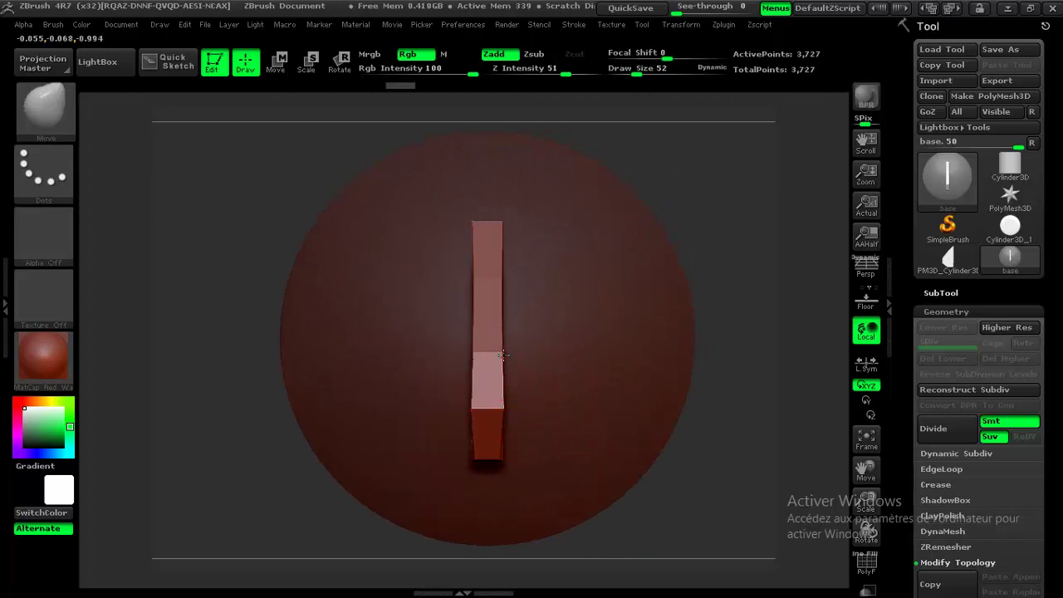
pyautogui.moveTo(504, 352); pyautogui.dragTo(508, 350)
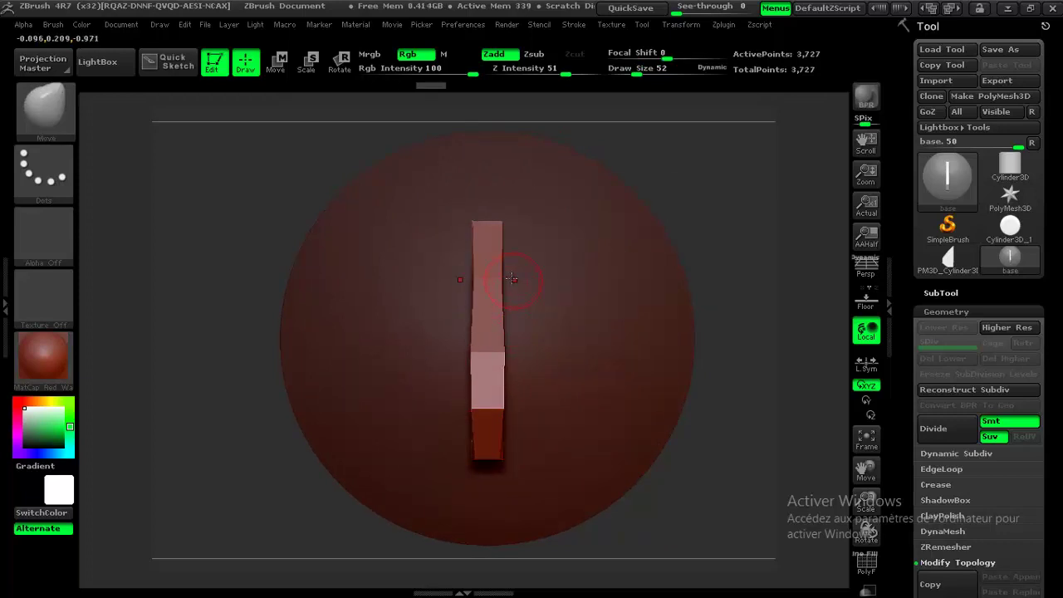
pyautogui.moveTo(501, 277); pyautogui.dragTo(503, 277)
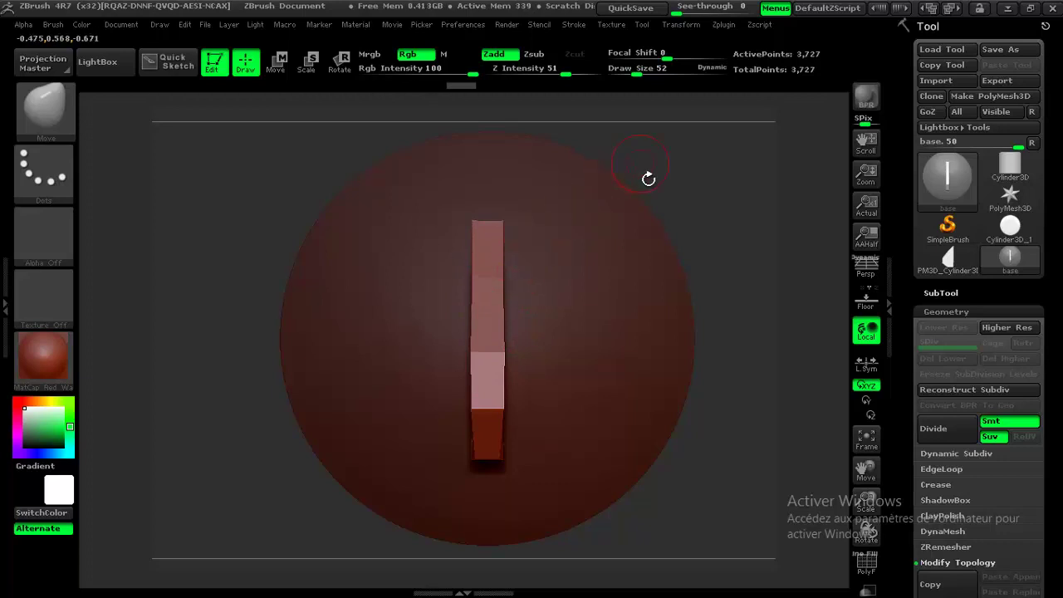
pyautogui.moveTo(647, 177)
pyautogui.mouseDown()
pyautogui.moveTo(652, 135)
pyautogui.moveTo(565, 214)
pyautogui.mouseUp()
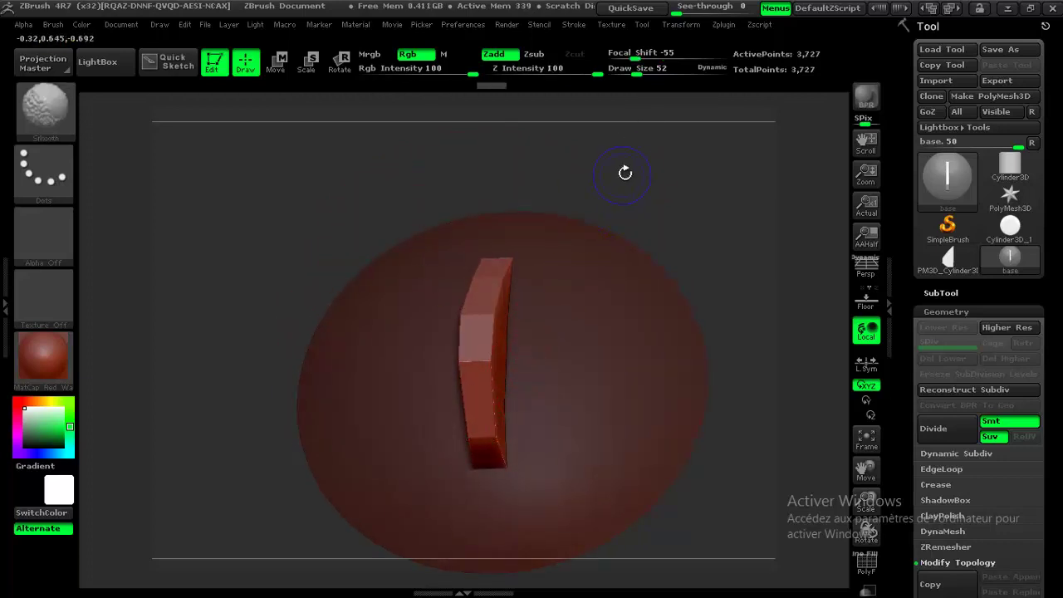
pyautogui.moveTo(629, 174)
pyautogui.keyDown('shift'); pyautogui.mouseDown()
pyautogui.moveTo(674, 171)
pyautogui.moveTo(628, 188)
pyautogui.mouseUp(); pyautogui.keyUp('shift')
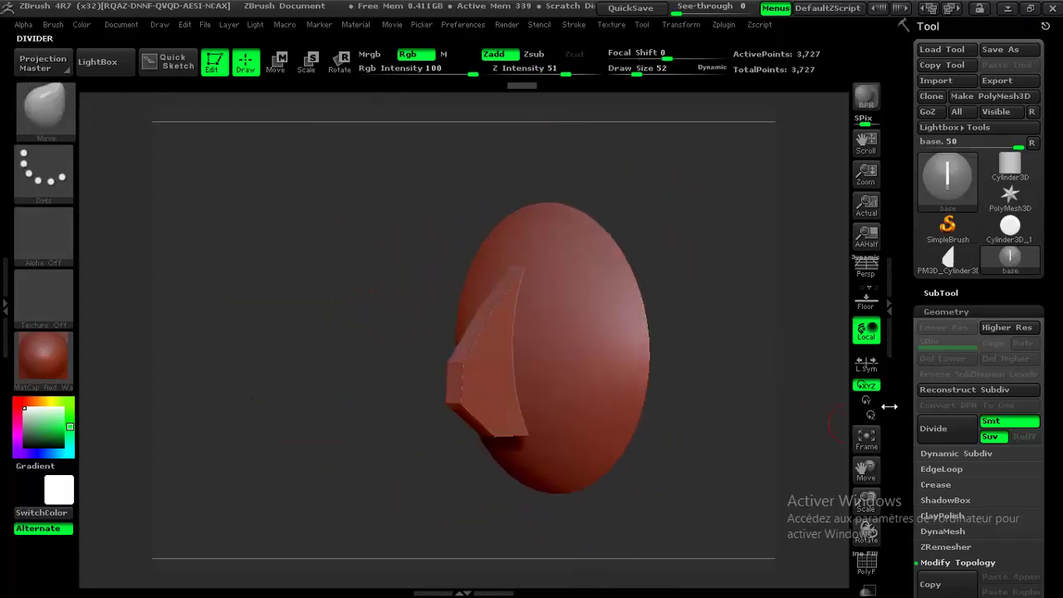
# - Apply DynaMesh from the Geometry palette to fuse the sphere and blade into one surface
pyautogui.scroll(-3, 899, 425)
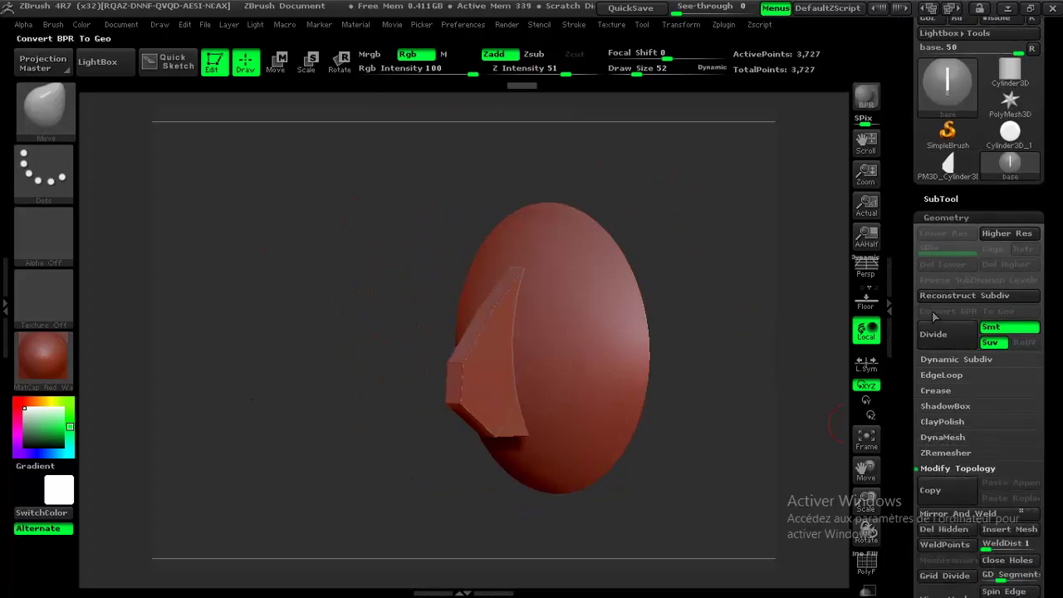
pyautogui.click(930, 443)
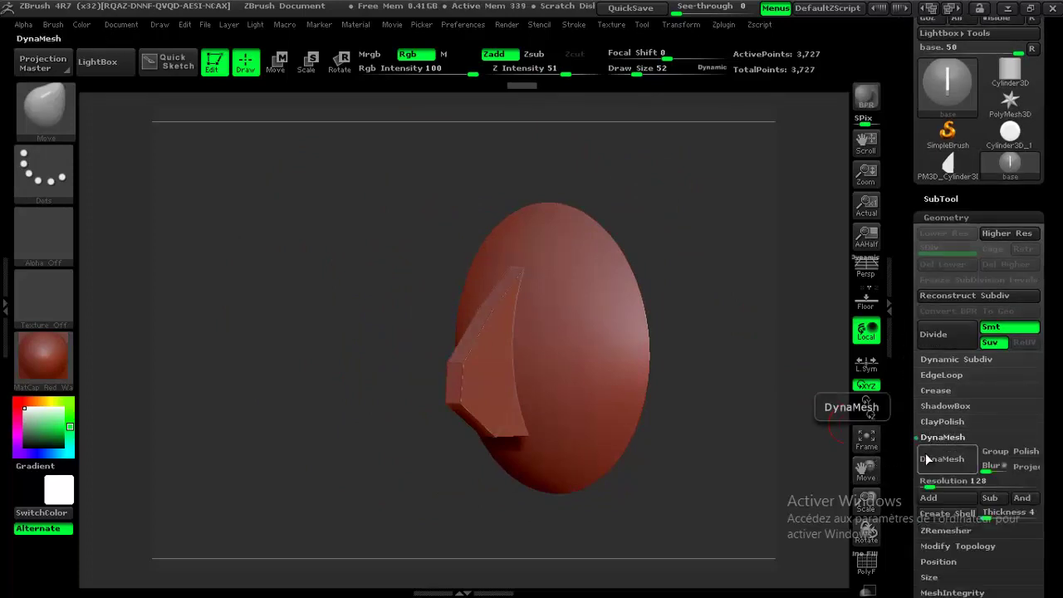
pyautogui.click(931, 459)
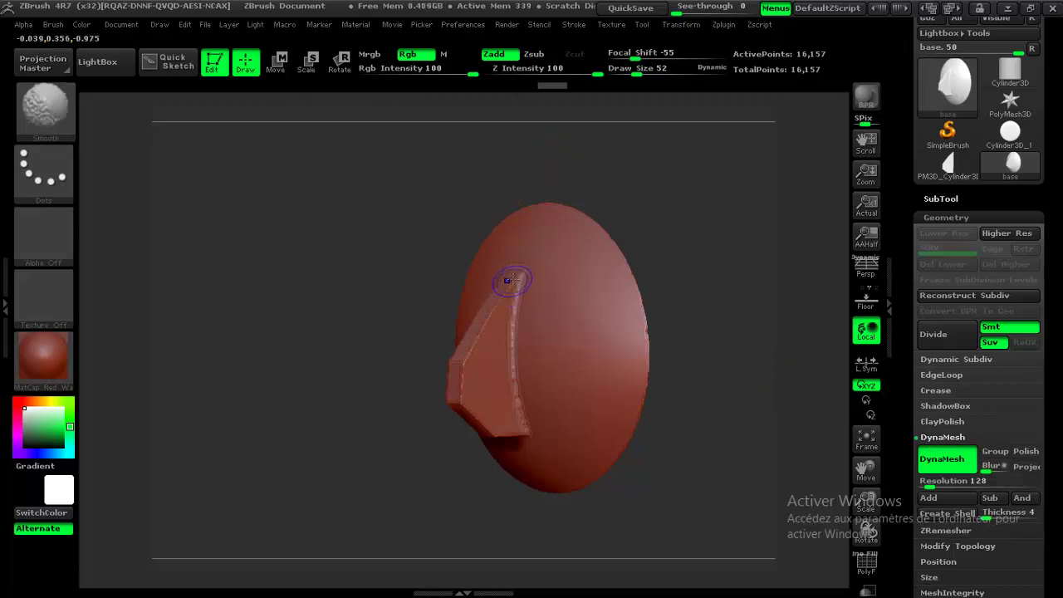
# - Smooth the blade's top edge and its junction with the sphere, then remesh at resolution 256
pyautogui.moveTo(510, 280)
pyautogui.keyDown('shift'); pyautogui.mouseDown()
pyautogui.moveTo(456, 378)
pyautogui.moveTo(465, 407)
pyautogui.mouseUp(); pyautogui.keyUp('shift')
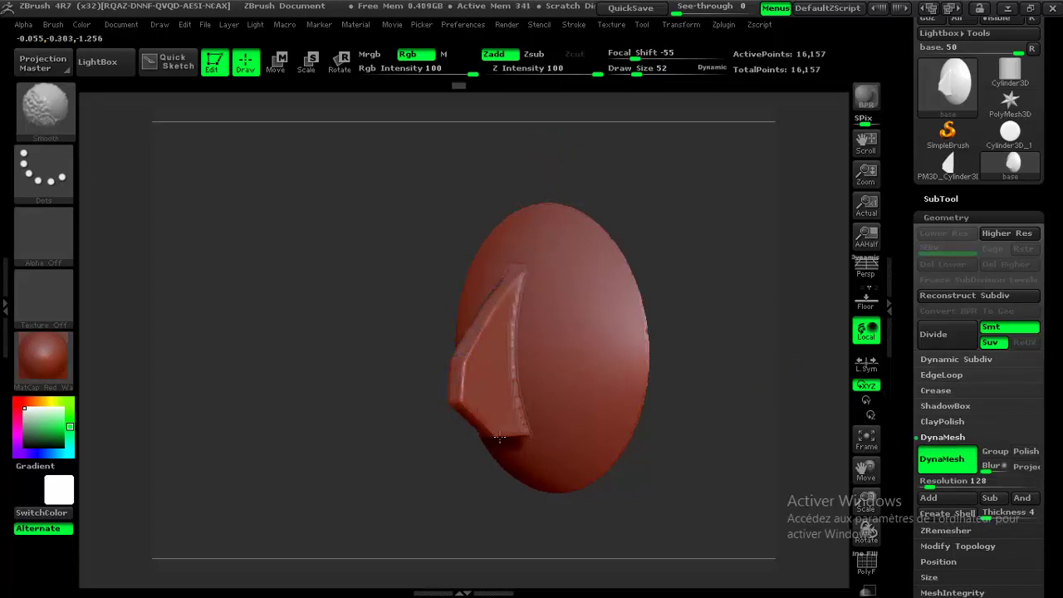
pyautogui.moveTo(407, 489)
pyautogui.mouseDown()
pyautogui.moveTo(451, 406)
pyautogui.moveTo(513, 398)
pyautogui.mouseUp()
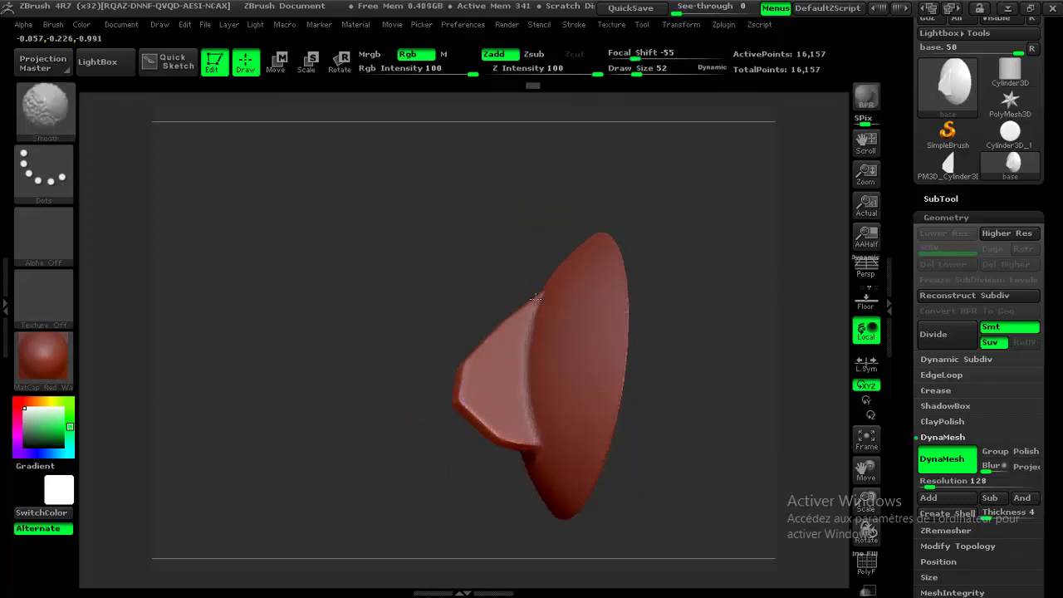
pyautogui.press('b')
pyautogui.press('m')
pyautogui.press('v')
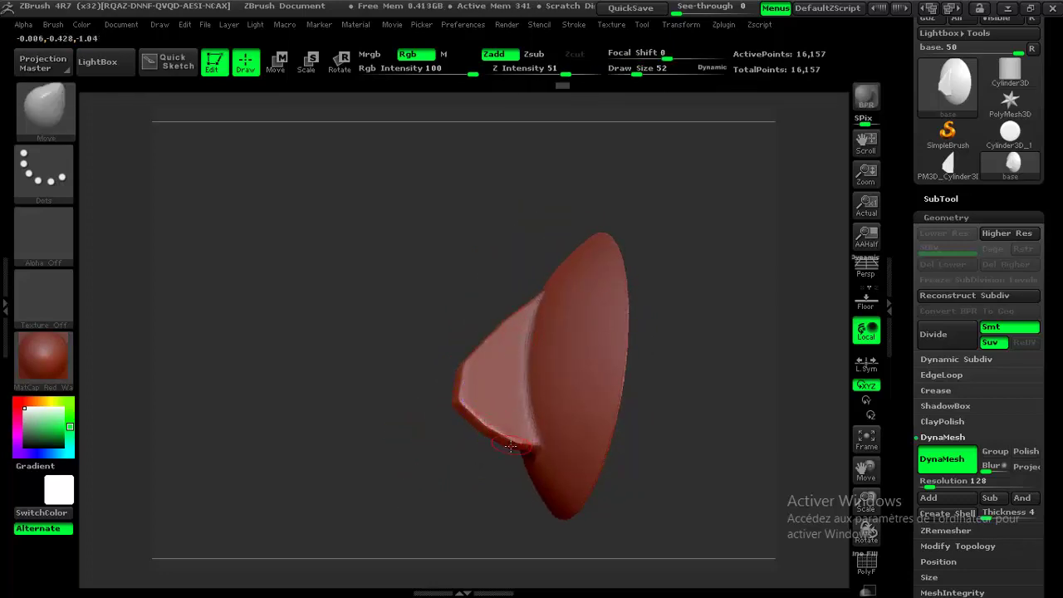
pyautogui.keyDown('shift'); pyautogui.moveTo(430, 443); pyautogui.dragTo(429, 443); pyautogui.keyUp('shift')
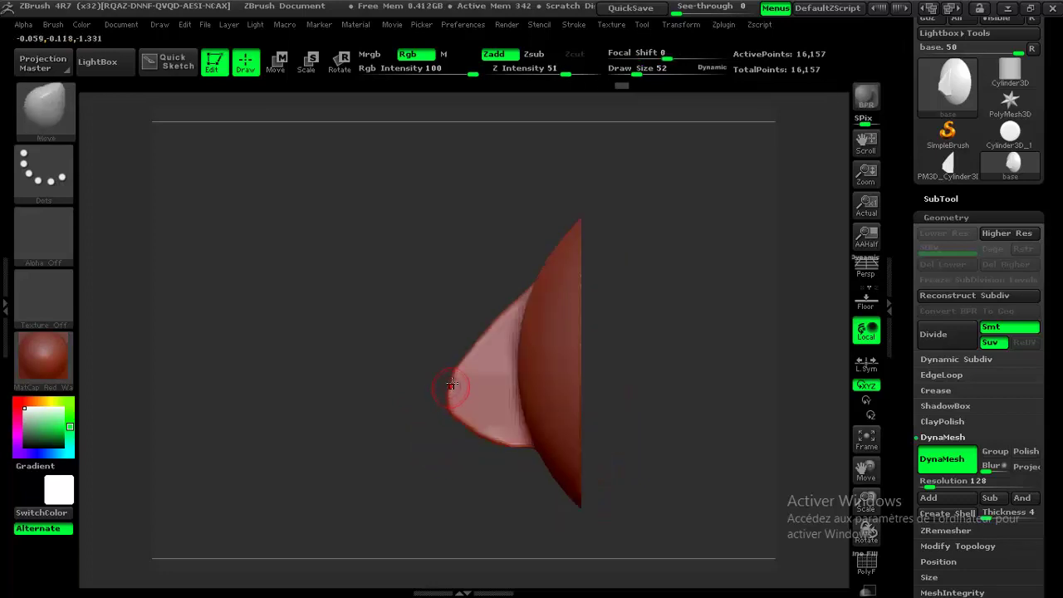
pyautogui.keyDown('shift'); pyautogui.moveTo(449, 382); pyautogui.dragTo(432, 399); pyautogui.keyUp('shift')
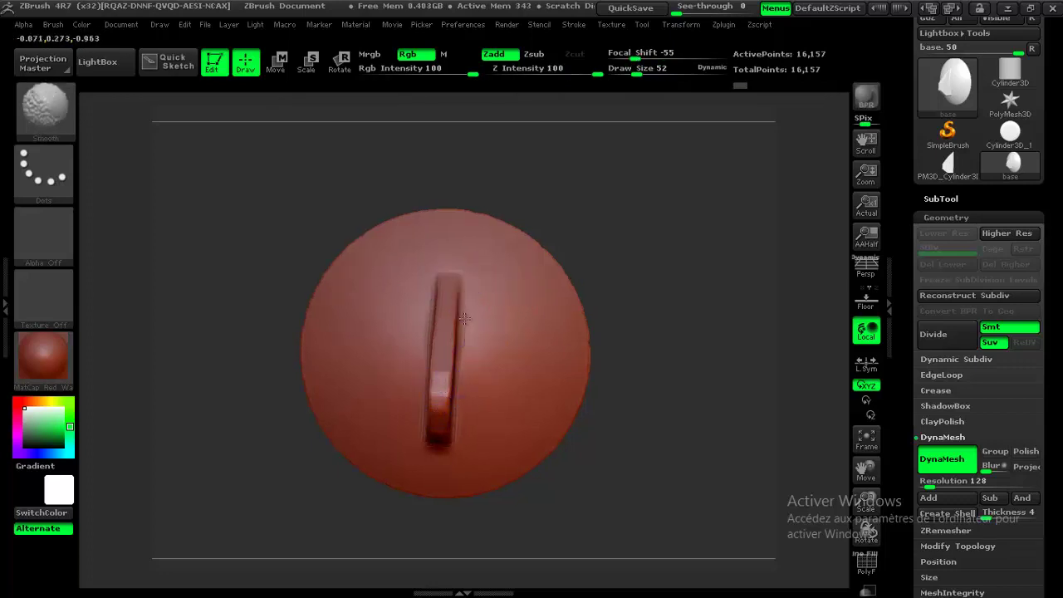
pyautogui.keyDown('shift'); pyautogui.moveTo(463, 318); pyautogui.dragTo(467, 360); pyautogui.keyUp('shift')
pyautogui.keyDown('ctrl'); pyautogui.moveTo(640, 197); pyautogui.dragTo(621, 229); pyautogui.keyUp('ctrl')
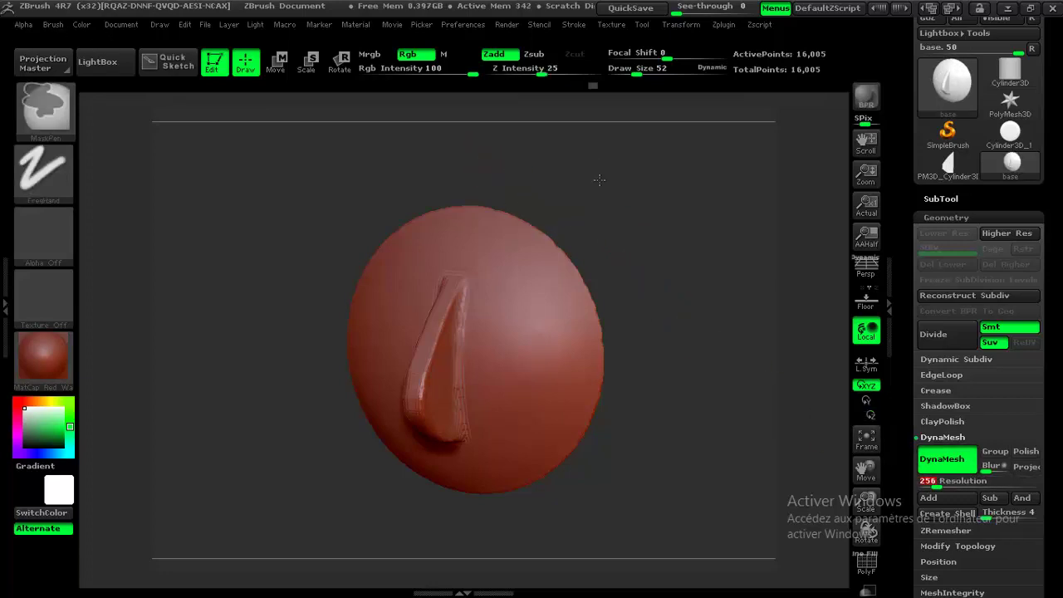
# - Smooth further down along the ridge from a straight front view, then bring up the brush picker
pyautogui.keyDown('shift'); pyautogui.moveTo(466, 287); pyautogui.dragTo(462, 406); pyautogui.keyUp('shift')
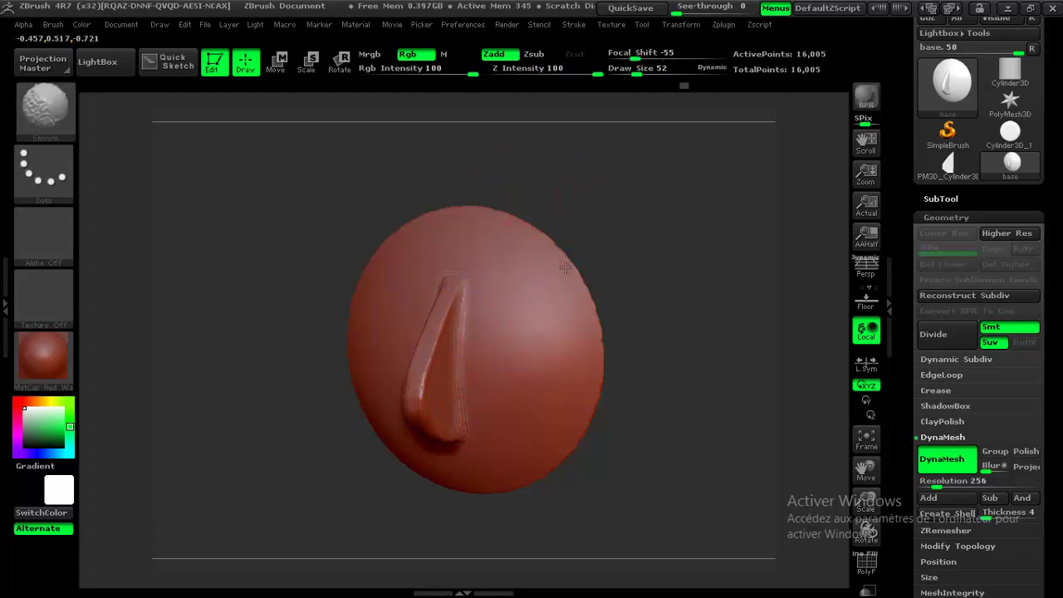
pyautogui.keyDown('shift'); pyautogui.moveTo(614, 249); pyautogui.dragTo(626, 244); pyautogui.keyUp('shift')
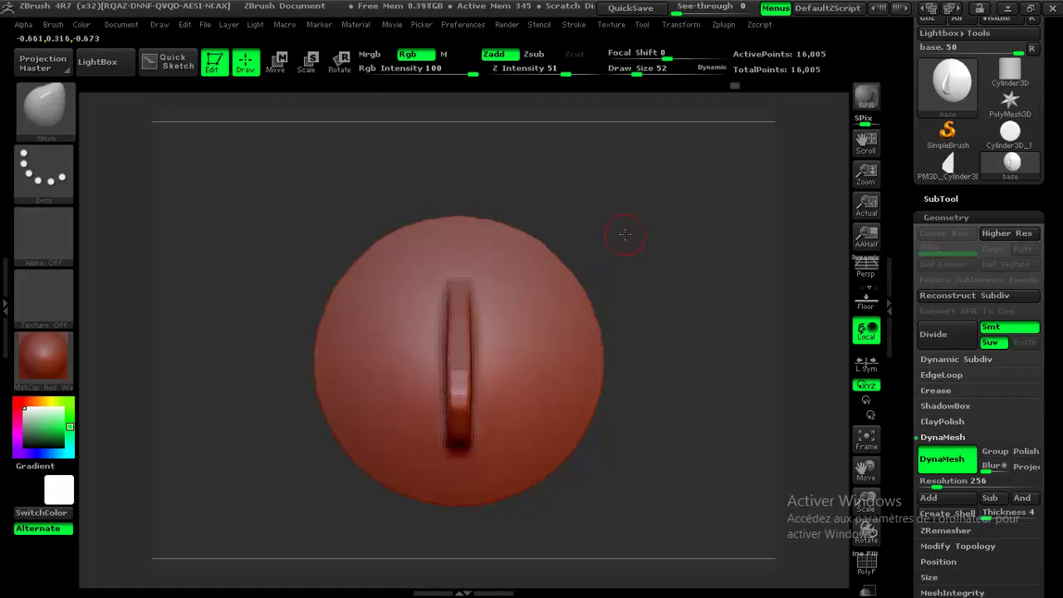
pyautogui.press('space')
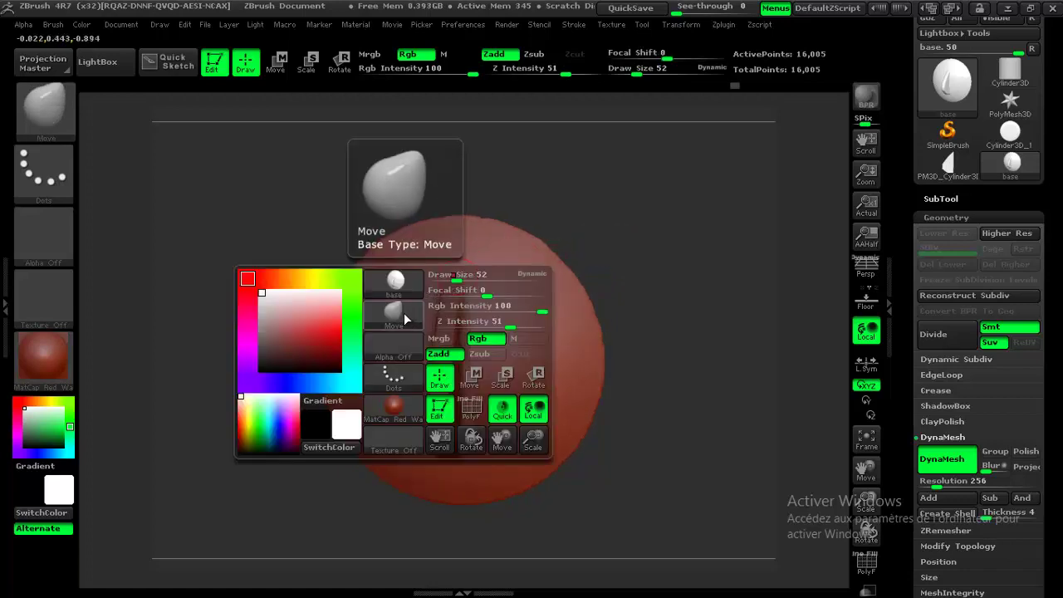
# - Sculpt mirrored ClayBuildup brow forms arching from the ridge top, then DynaMesh to 62,717 points
pyautogui.click(391, 278)
pyautogui.click(138, 211)
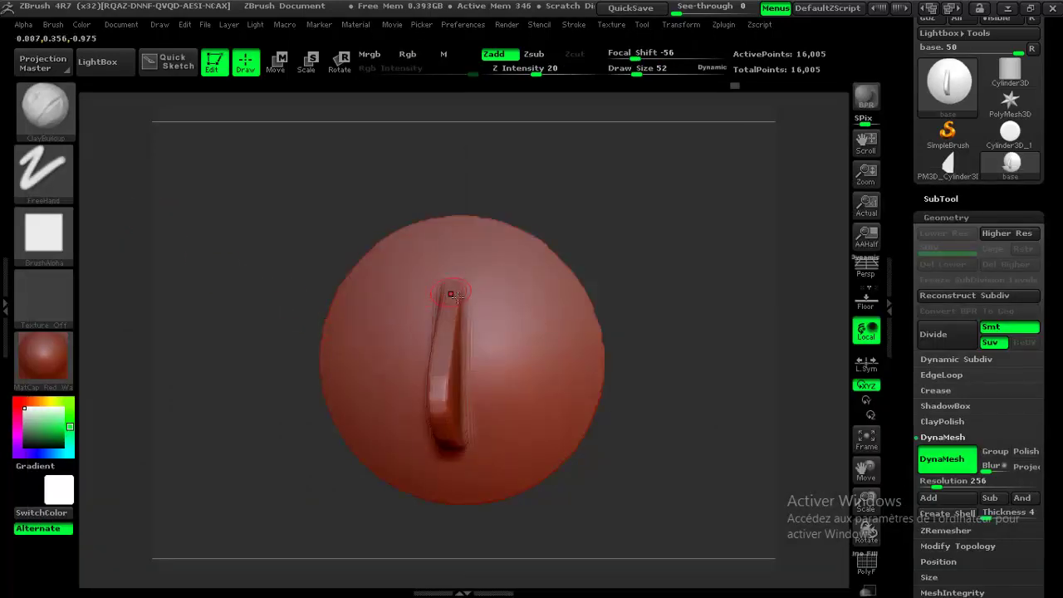
pyautogui.moveTo(459, 297); pyautogui.dragTo(483, 310)
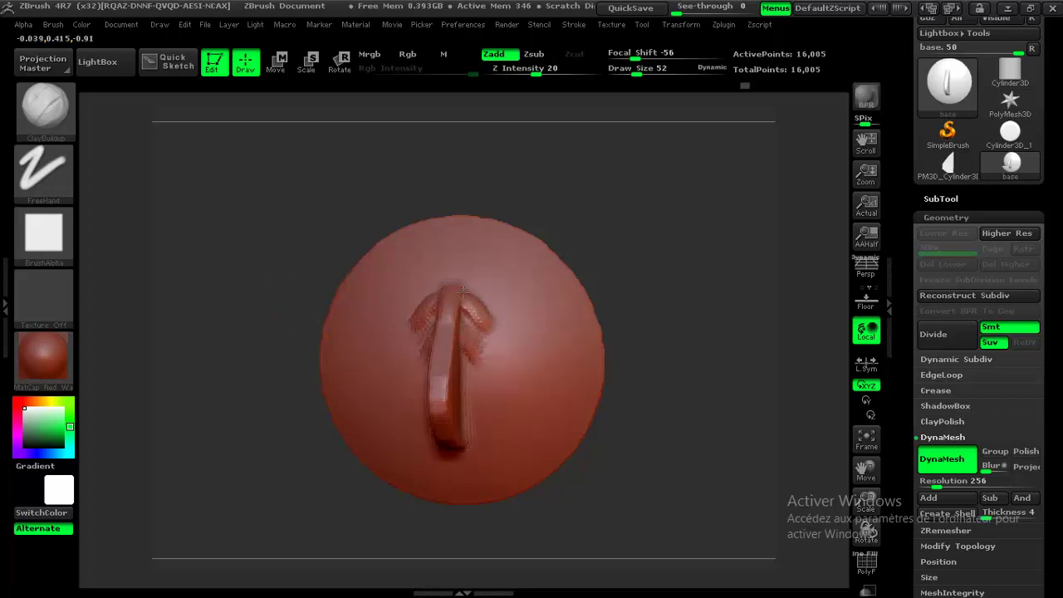
pyautogui.moveTo(487, 284)
pyautogui.mouseDown()
pyautogui.moveTo(511, 274)
pyautogui.moveTo(543, 295)
pyautogui.mouseUp()
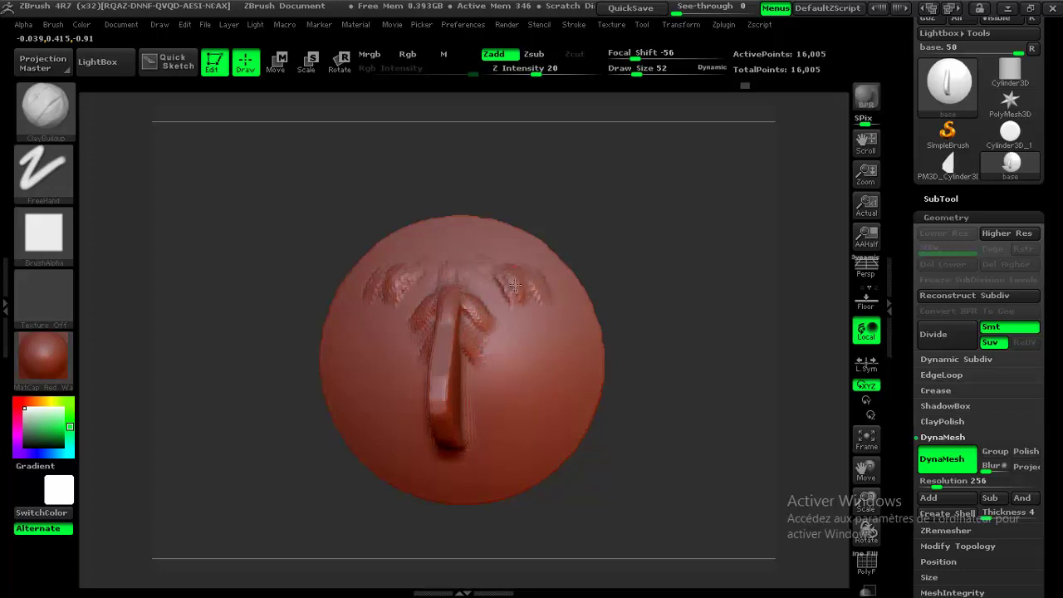
pyautogui.moveTo(475, 293)
pyautogui.mouseDown()
pyautogui.moveTo(508, 293)
pyautogui.moveTo(498, 319)
pyautogui.moveTo(496, 280)
pyautogui.moveTo(520, 289)
pyautogui.mouseUp()
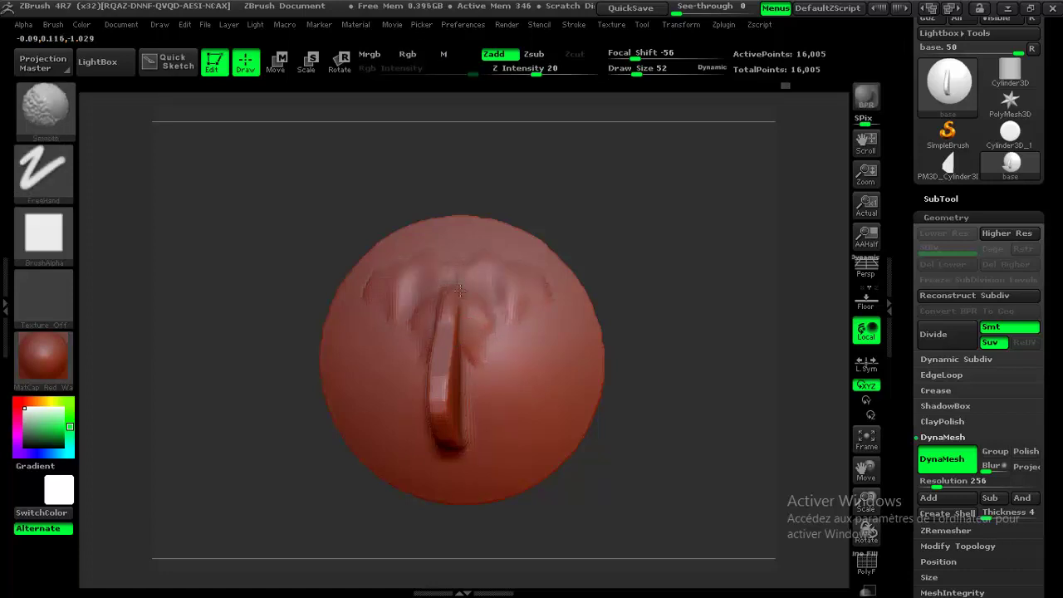
pyautogui.moveTo(581, 183)
pyautogui.keyDown('ctrl'); pyautogui.mouseDown()
pyautogui.moveTo(591, 188)
pyautogui.moveTo(532, 249)
pyautogui.mouseUp(); pyautogui.keyUp('ctrl')
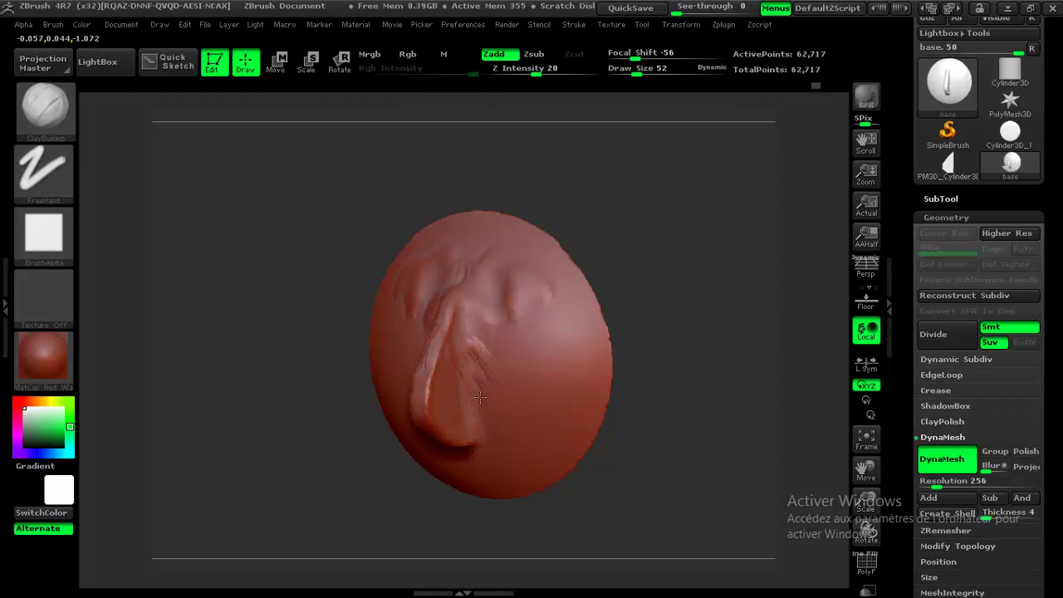
# - Add ClayBuildup along the ridge side, then smooth the new clay and the fold's lower end, checking several angles
pyautogui.moveTo(494, 377); pyautogui.dragTo(471, 320)
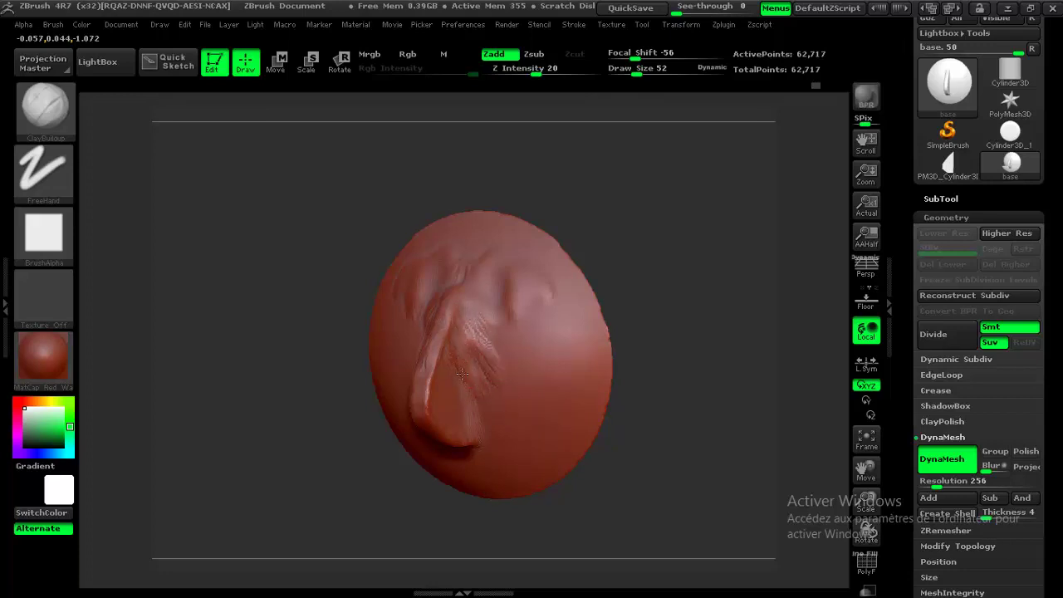
pyautogui.keyDown('ctrl'); pyautogui.moveTo(595, 164); pyautogui.dragTo(581, 179); pyautogui.keyUp('ctrl')
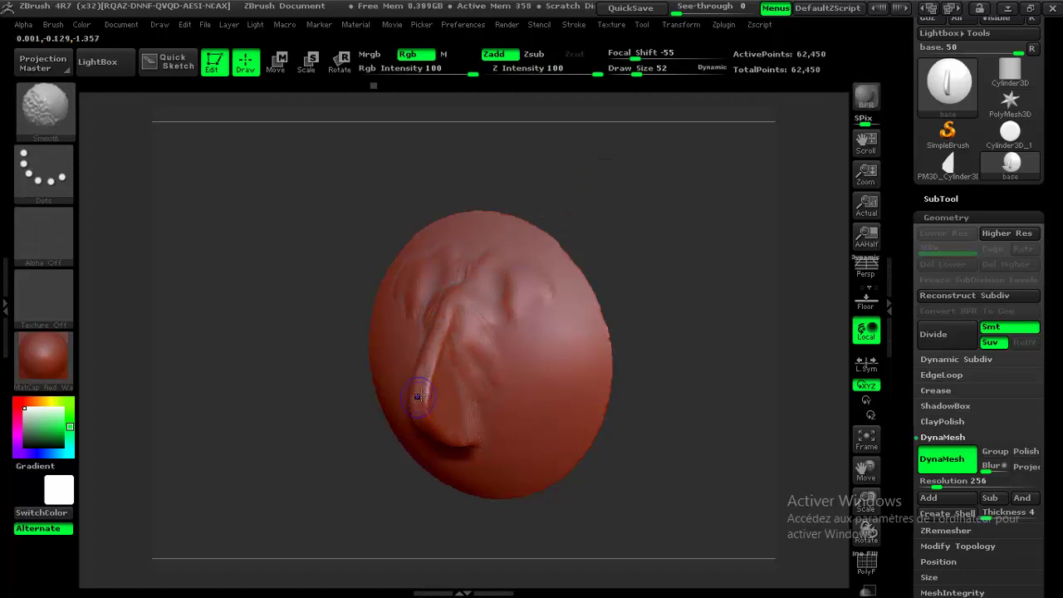
pyautogui.keyDown('shift'); pyautogui.moveTo(416, 401); pyautogui.dragTo(430, 403); pyautogui.keyUp('shift')
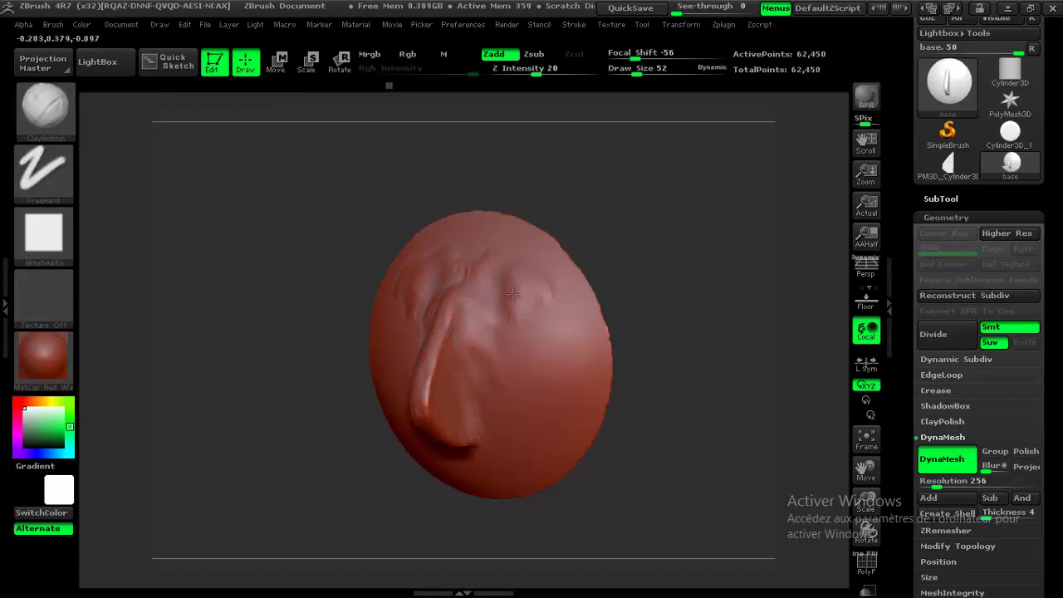
pyautogui.press('shift')
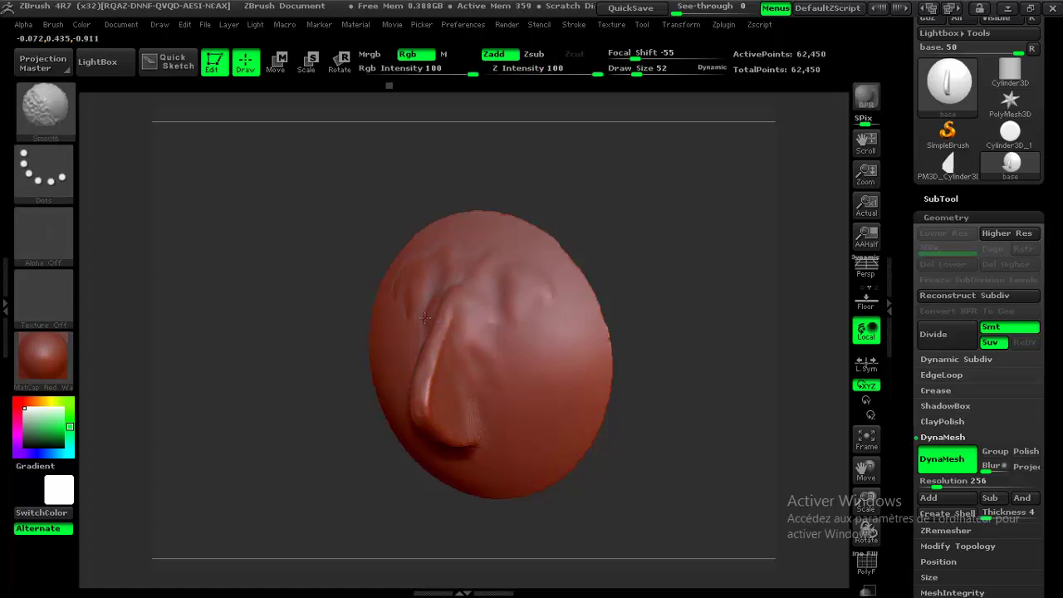
pyautogui.moveTo(534, 187)
pyautogui.mouseDown()
pyautogui.moveTo(572, 171)
pyautogui.moveTo(541, 178)
pyautogui.mouseUp()
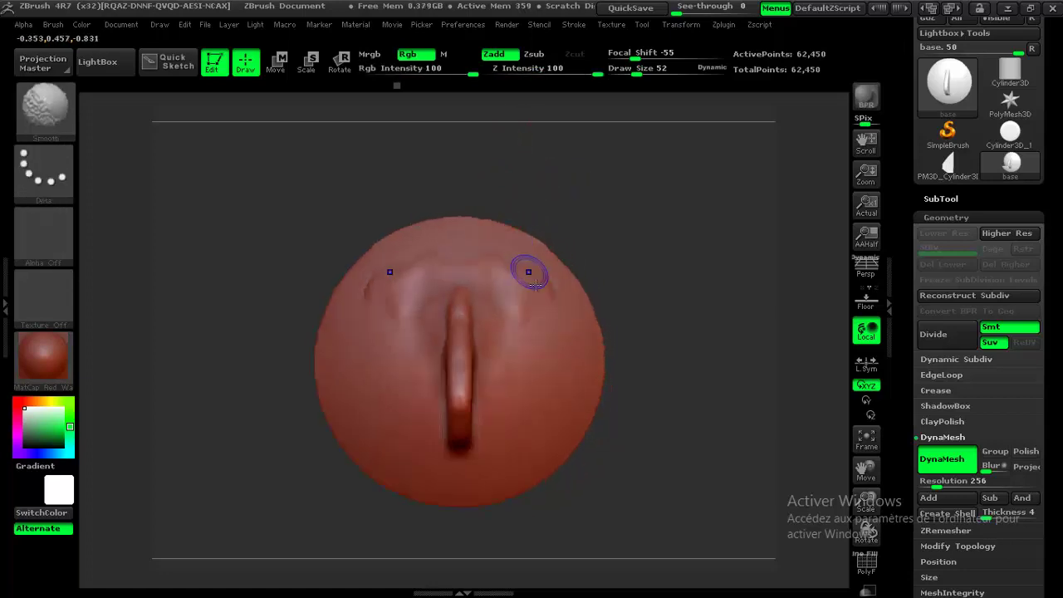
pyautogui.moveTo(612, 207); pyautogui.dragTo(472, 316)
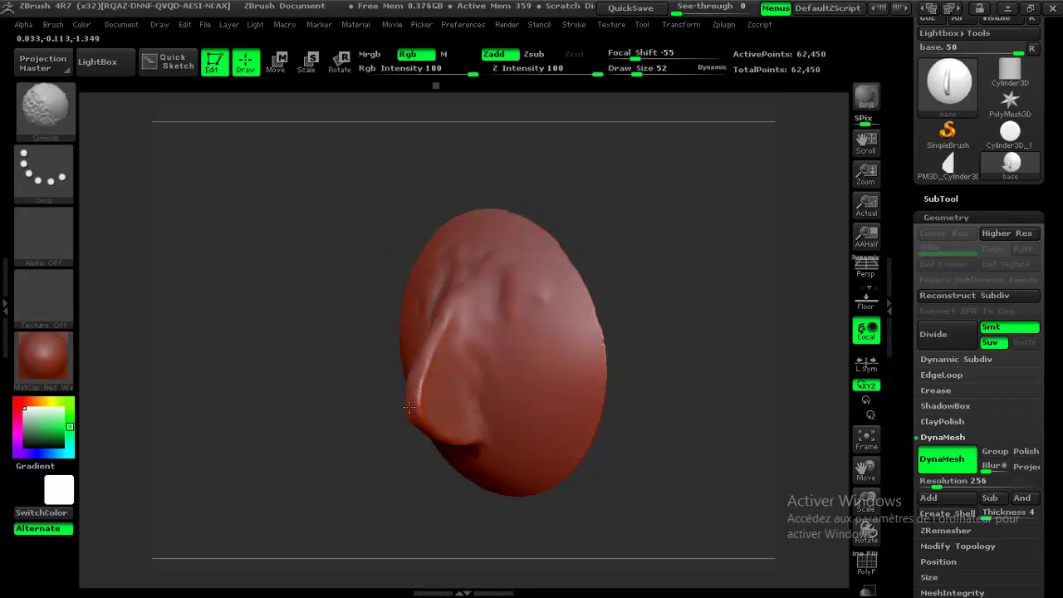
pyautogui.moveTo(385, 415)
pyautogui.keyDown('shift'); pyautogui.mouseDown()
pyautogui.moveTo(351, 344)
pyautogui.moveTo(430, 432)
pyautogui.moveTo(468, 444)
pyautogui.mouseUp(); pyautogui.keyUp('shift')
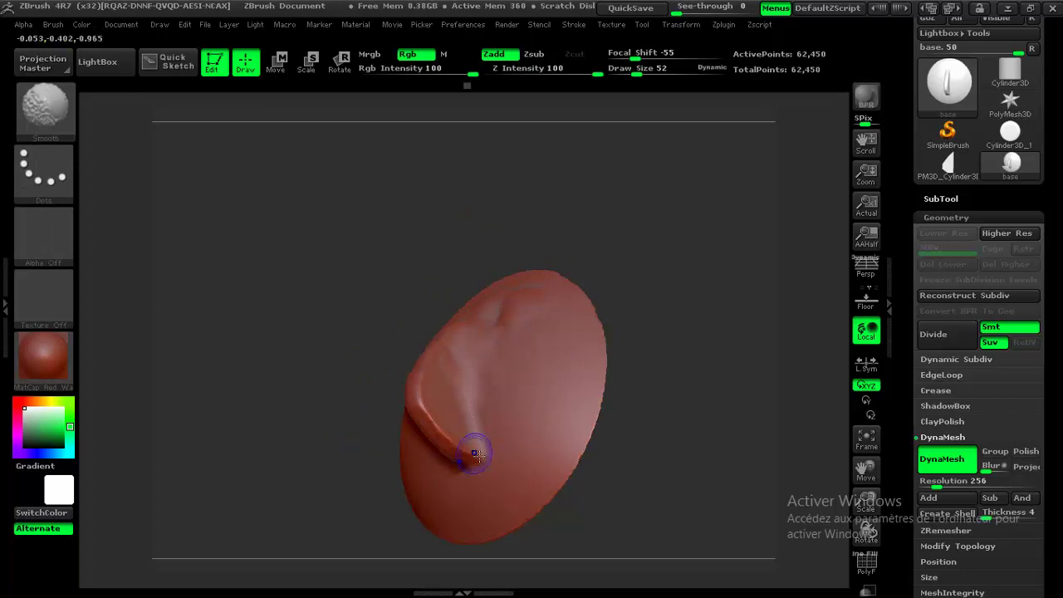
pyautogui.moveTo(635, 190); pyautogui.dragTo(517, 302)
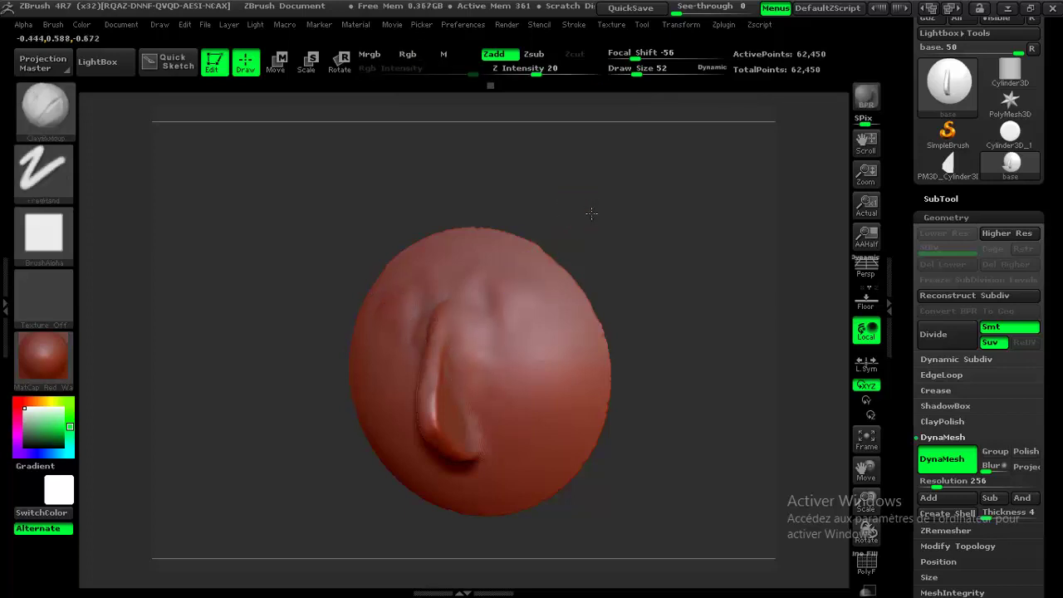
pyautogui.moveTo(583, 210)
pyautogui.keyDown('shift'); pyautogui.mouseDown()
pyautogui.moveTo(515, 263)
pyautogui.moveTo(596, 190)
pyautogui.mouseUp(); pyautogui.keyUp('shift')
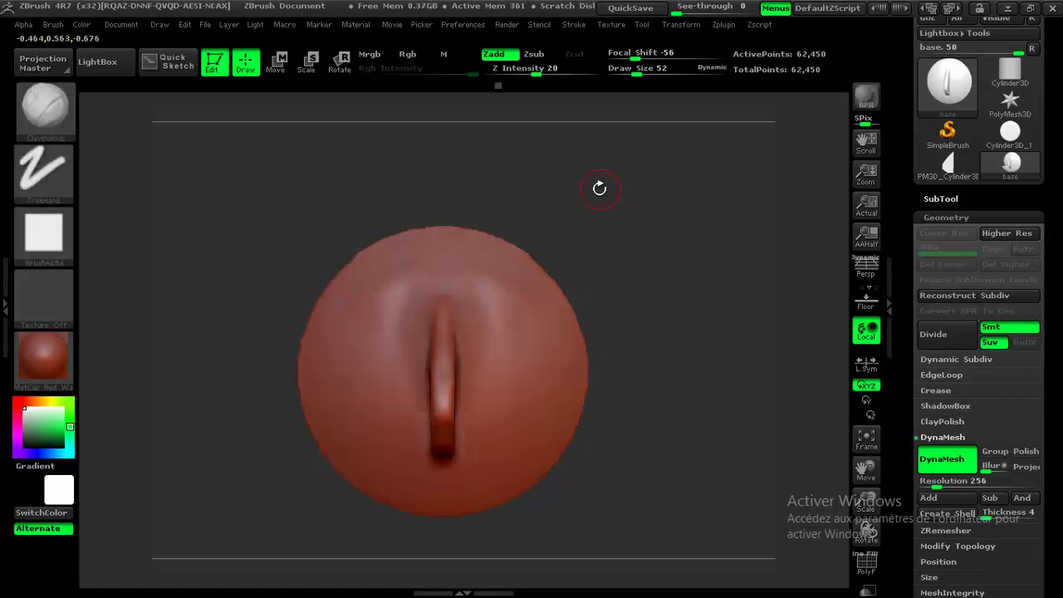